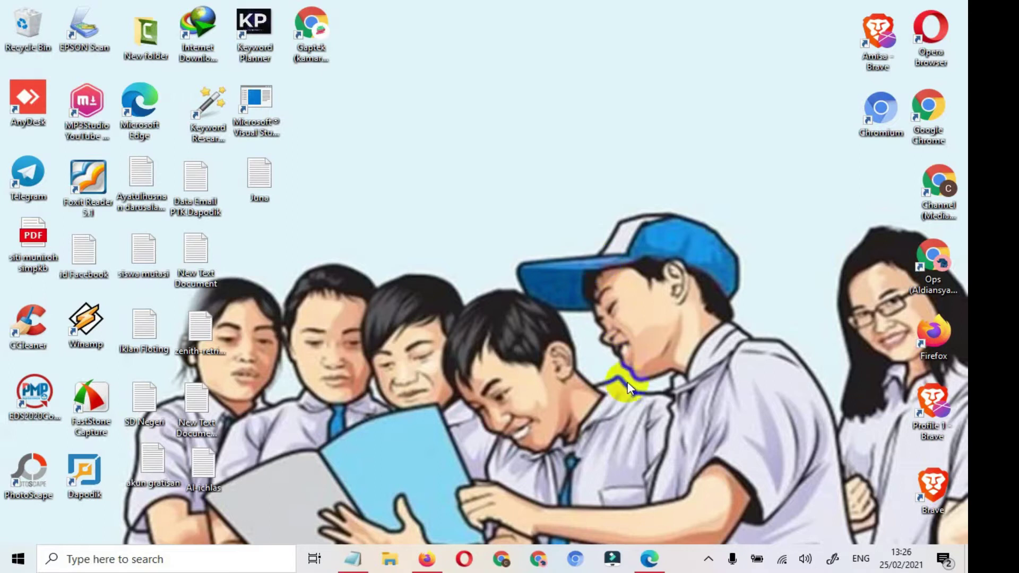
right_click(558, 100)
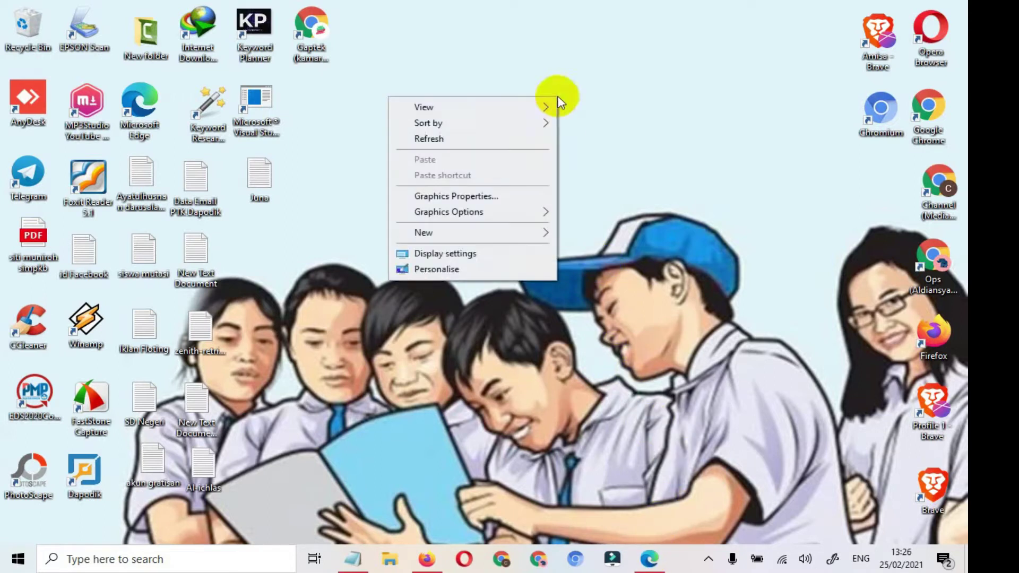
click(524, 133)
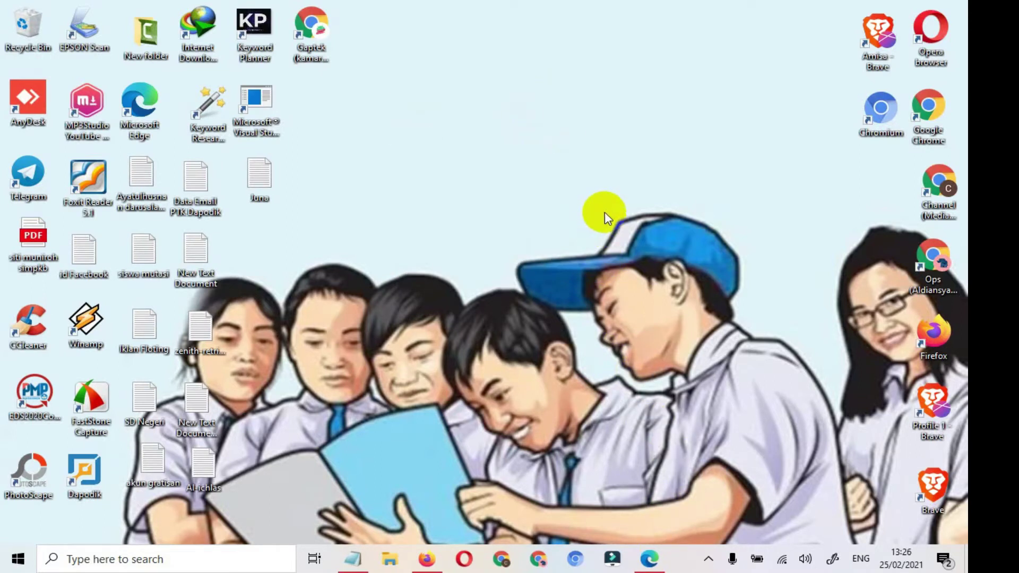
right_click(605, 213)
click(558, 256)
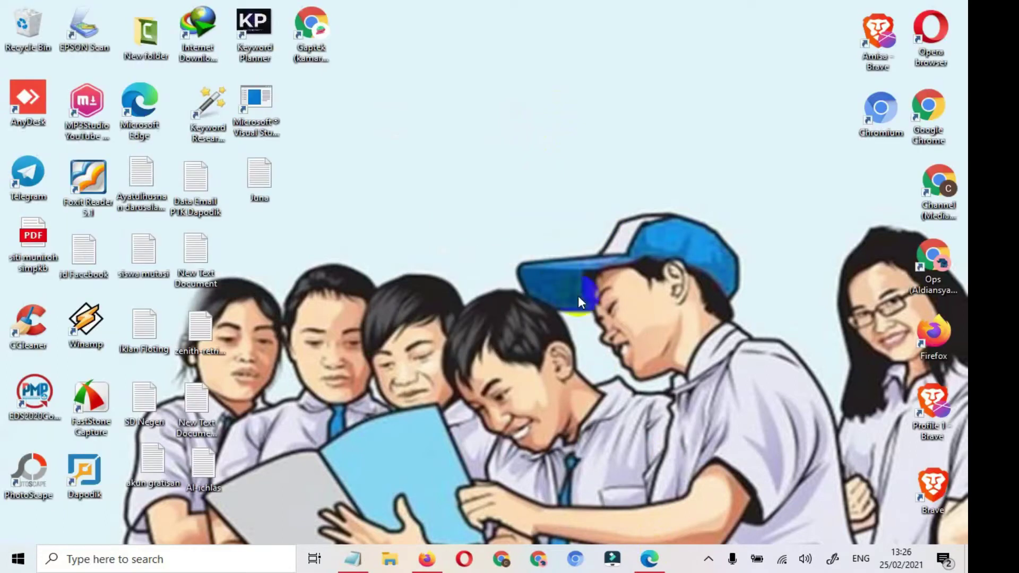
- Switch to the Verval TIK PDF guide in Microsoft Edge and review its contents, legal basis, access, registration and school profile pages
click(650, 559)
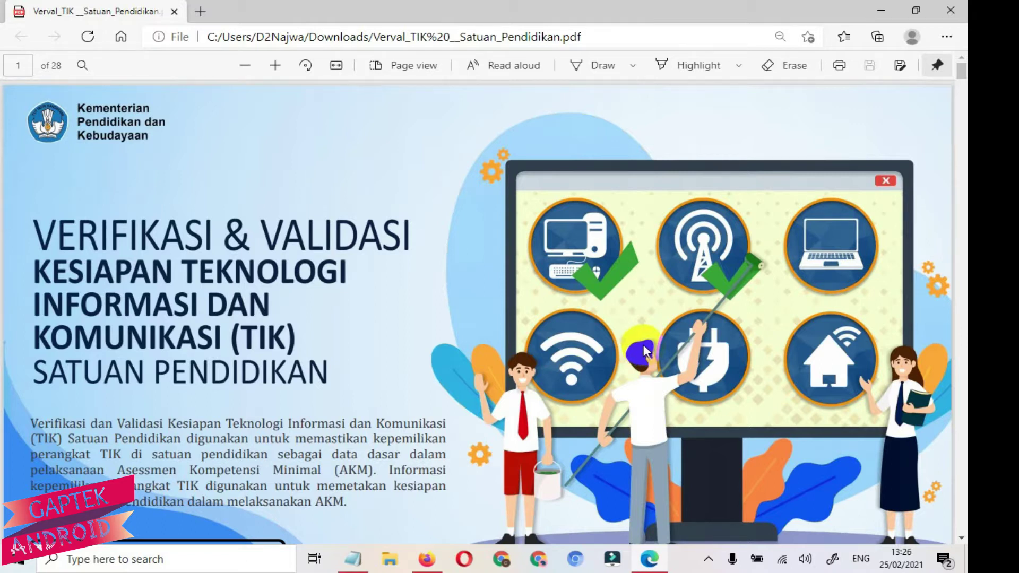
scroll(645, 348, down, 6)
scroll(644, 361, down, 2)
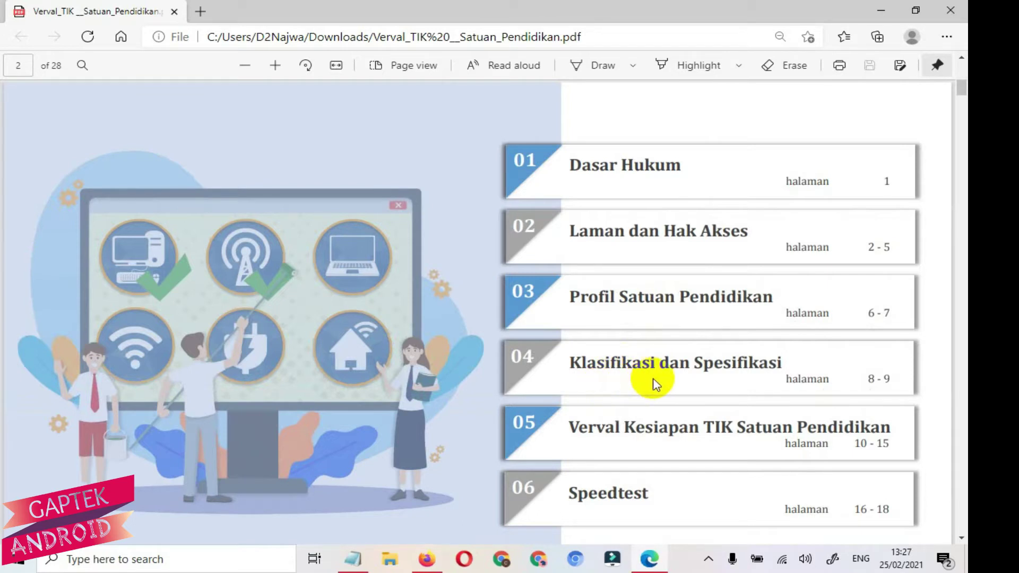
scroll(654, 384, down, 10)
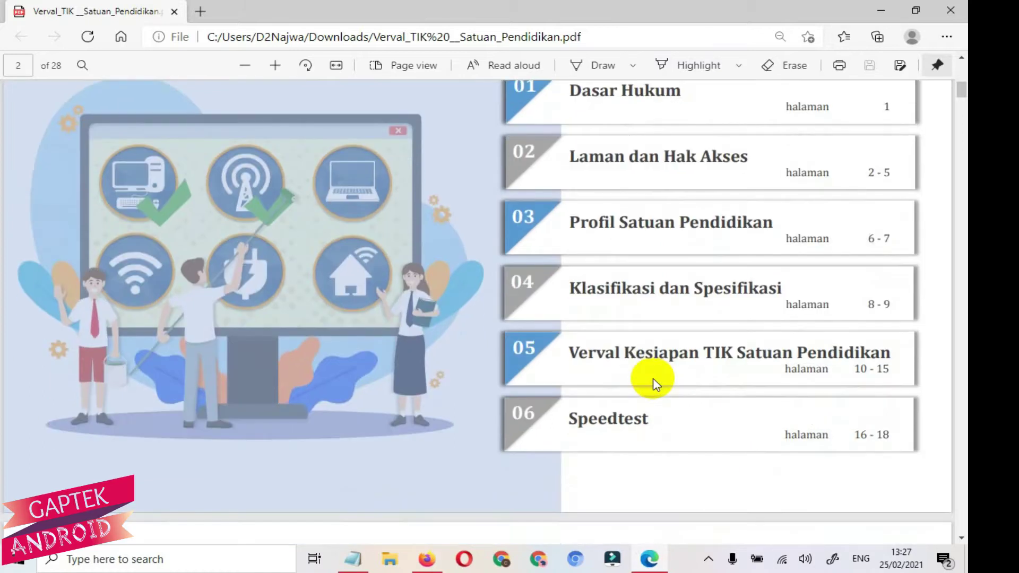
scroll(654, 380, down, 15)
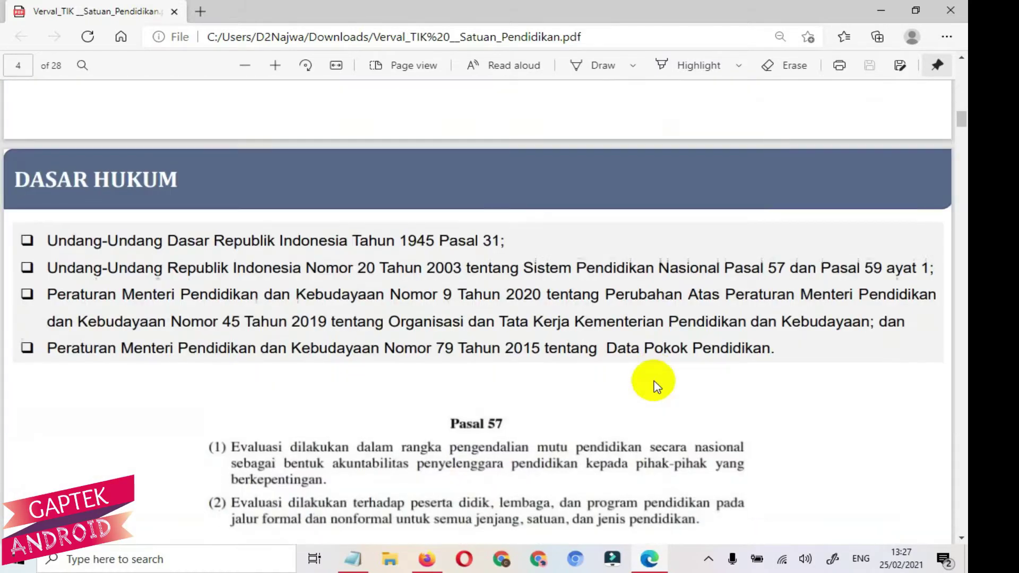
scroll(654, 380, down, 15)
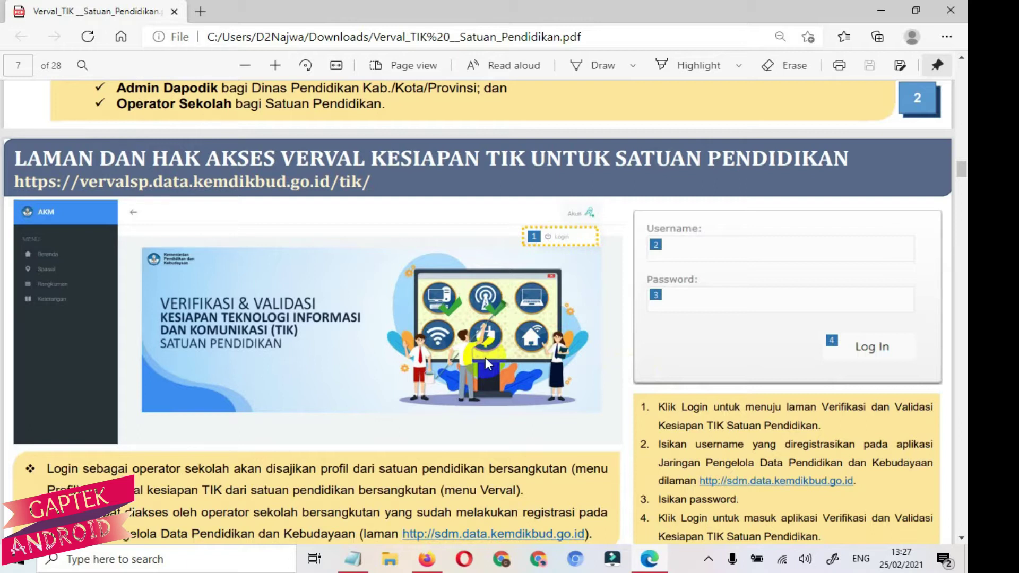
scroll(485, 357, down, 3)
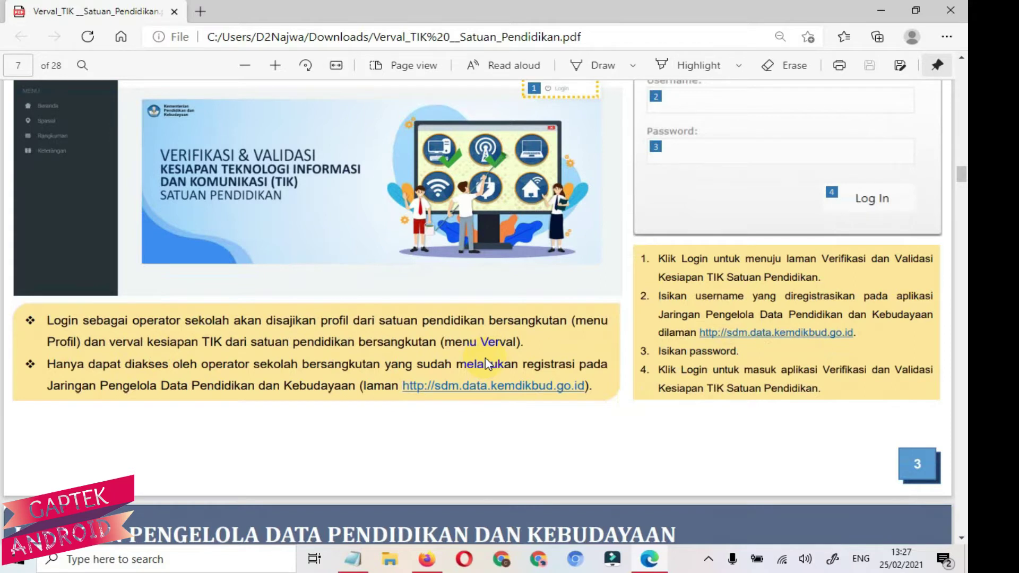
scroll(486, 362, down, 9)
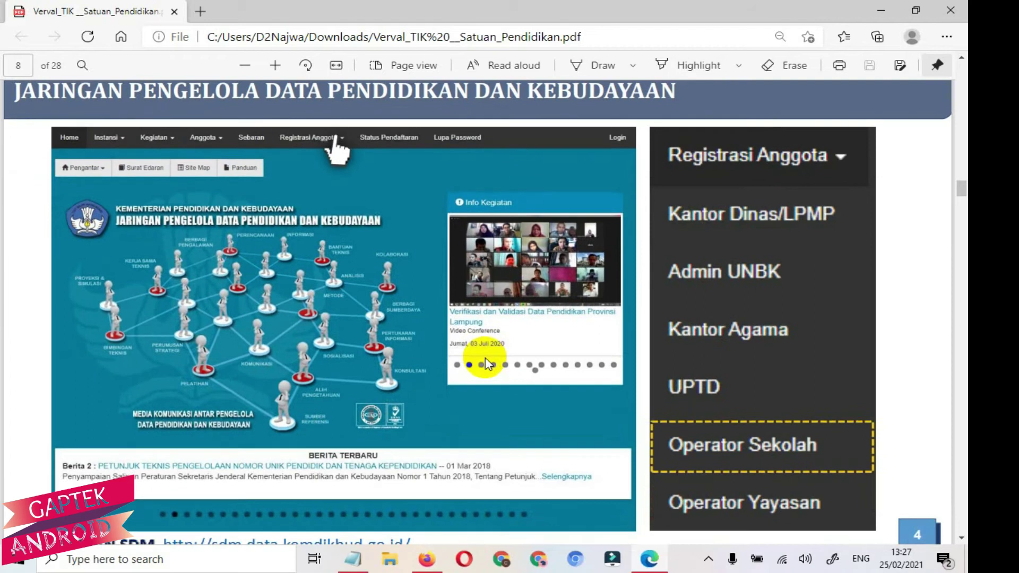
scroll(485, 359, down, 9)
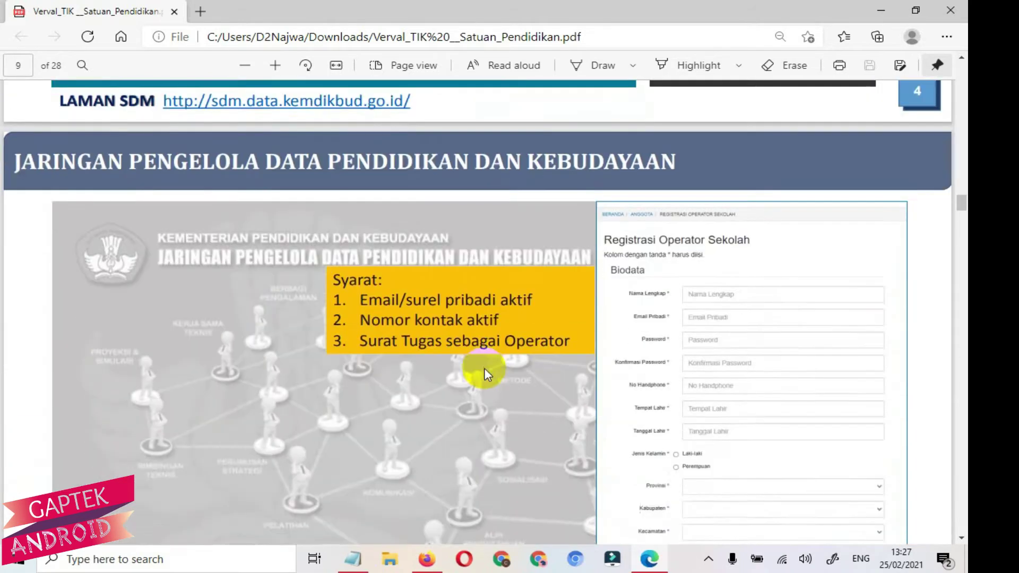
scroll(484, 368, down, 15)
scroll(484, 371, down, 17)
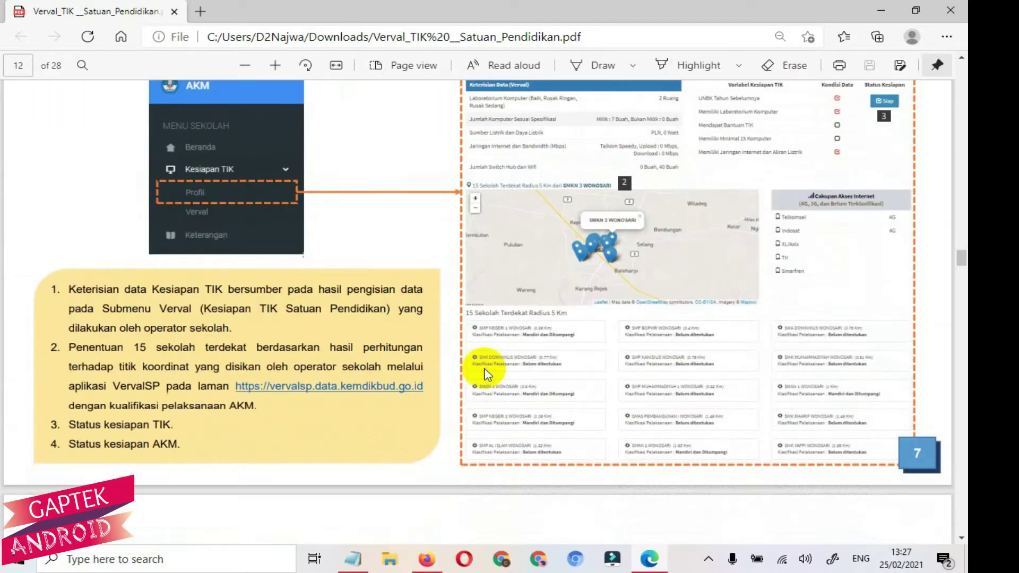
- Examine the guide's section 04 on the TIK readiness categories and the minimum computer specifications for AKM
scroll(485, 370, down, 9)
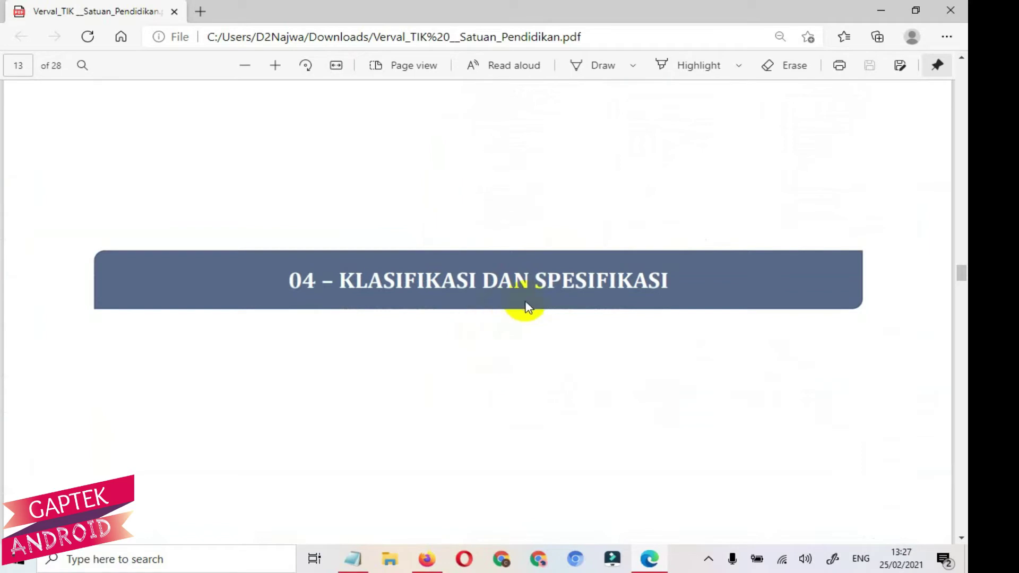
scroll(560, 365, down, 6)
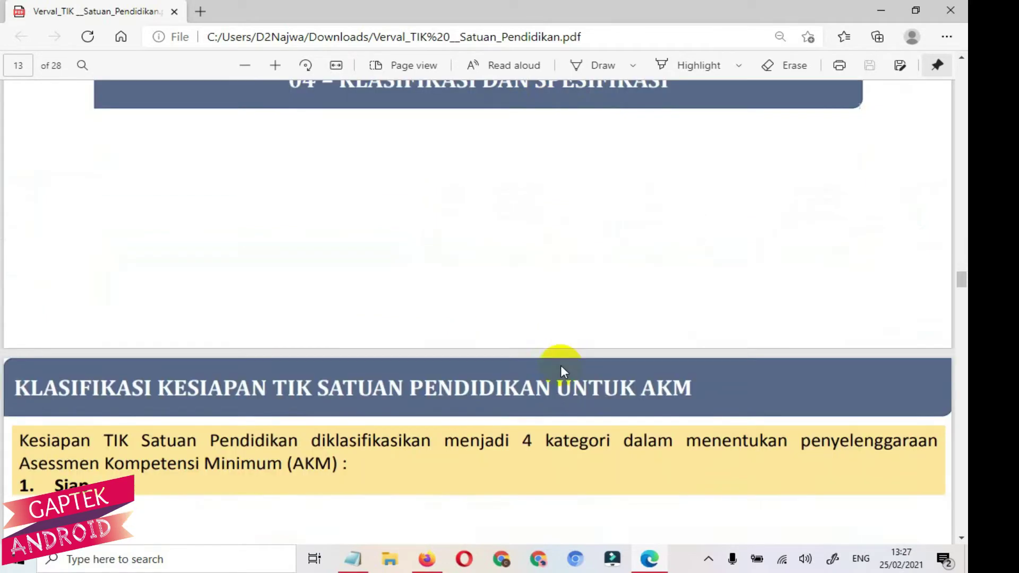
scroll(546, 378, down, 3)
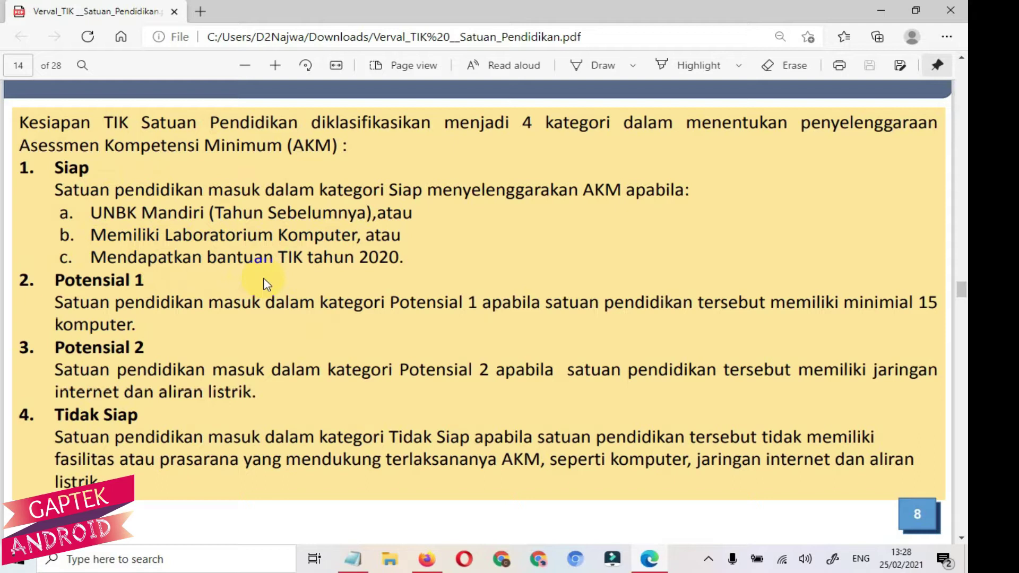
scroll(264, 284, down, 3)
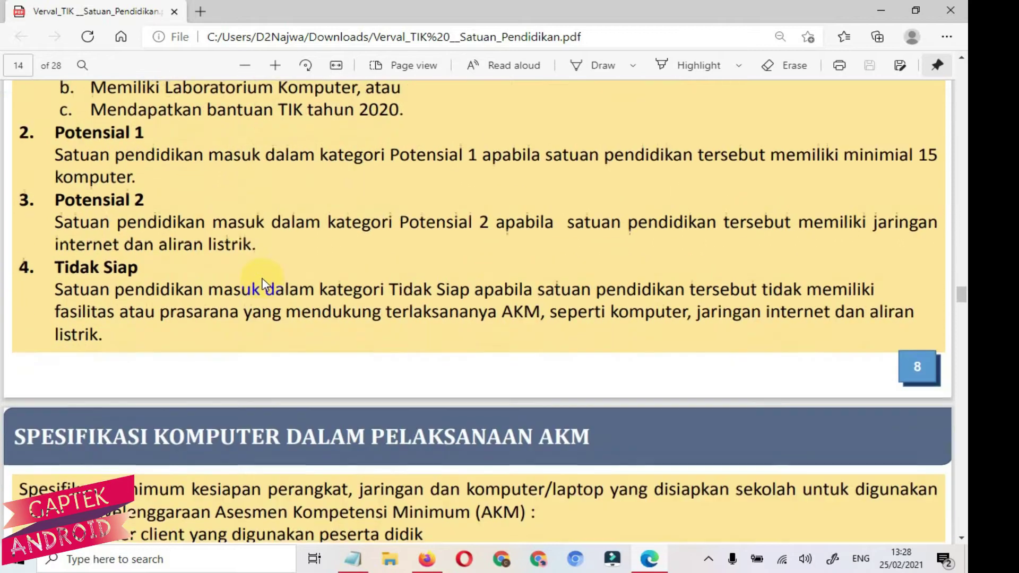
scroll(264, 284, down, 4)
scroll(264, 284, down, 2)
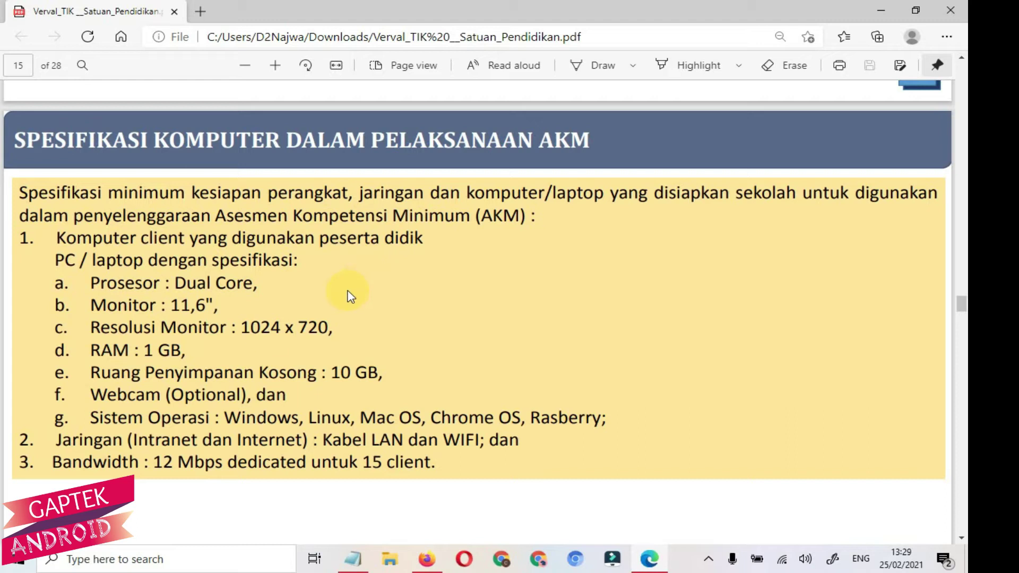
double_click(272, 326)
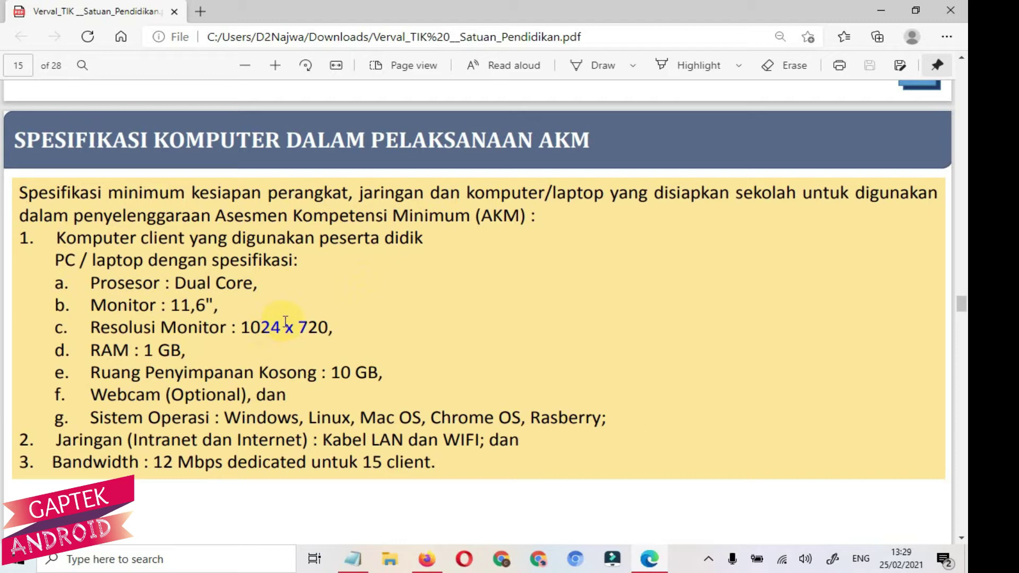
scroll(286, 322, down, 1)
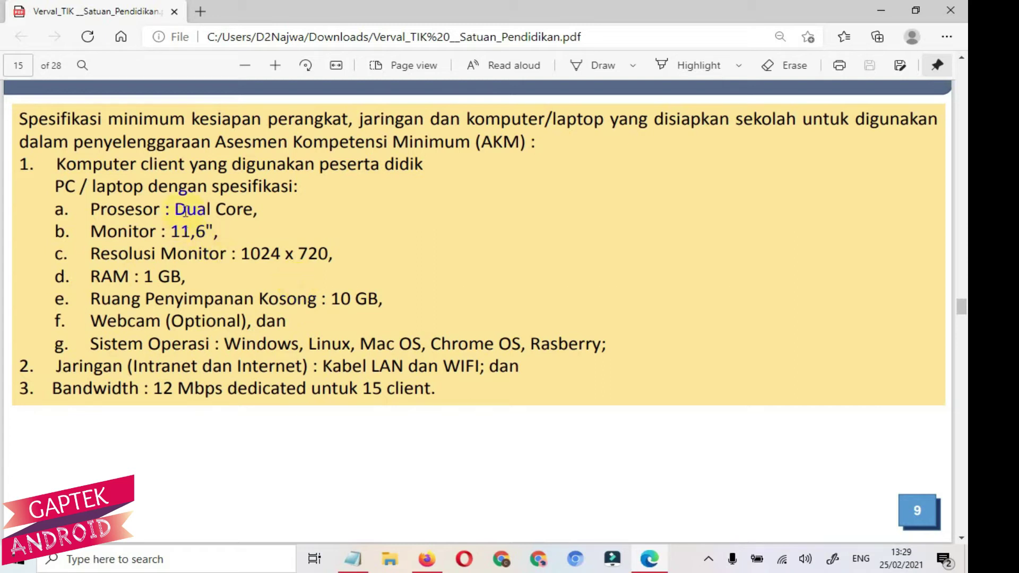
scroll(261, 240, down, 2)
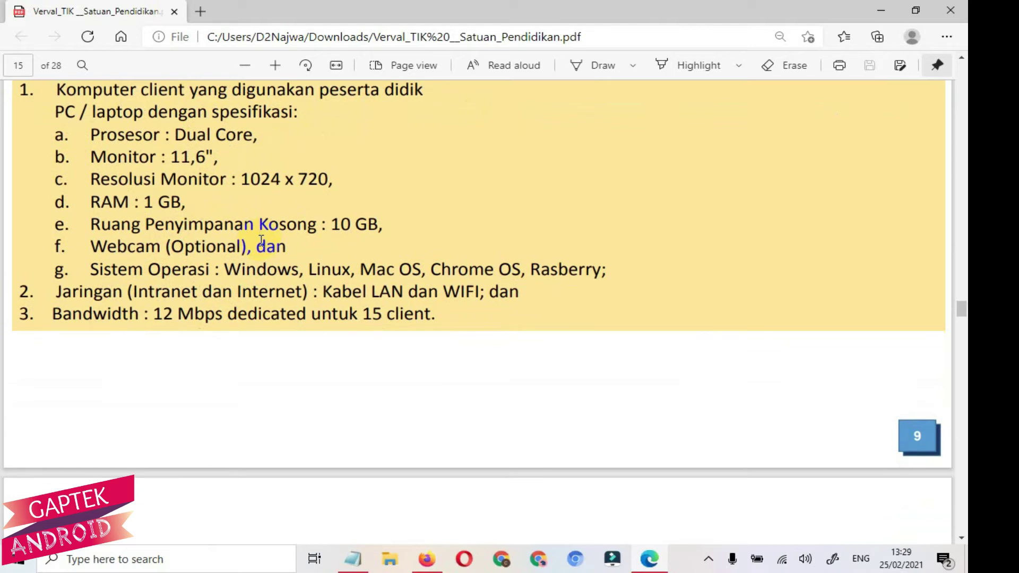
- Look through the guide's verification and validation workflow and form instructions, continuing to the Speedtest explanation
scroll(261, 240, down, 15)
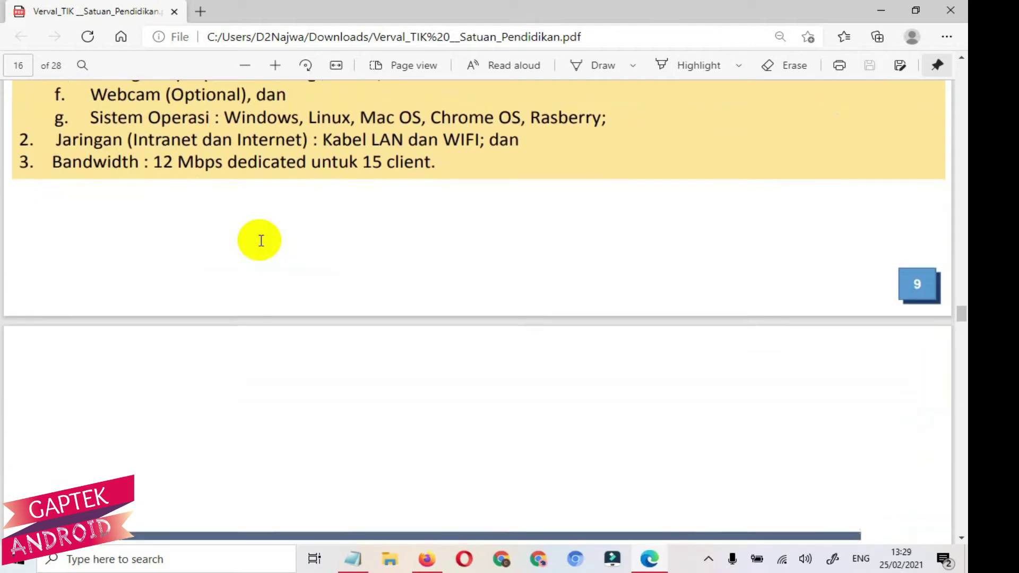
scroll(261, 240, down, 20)
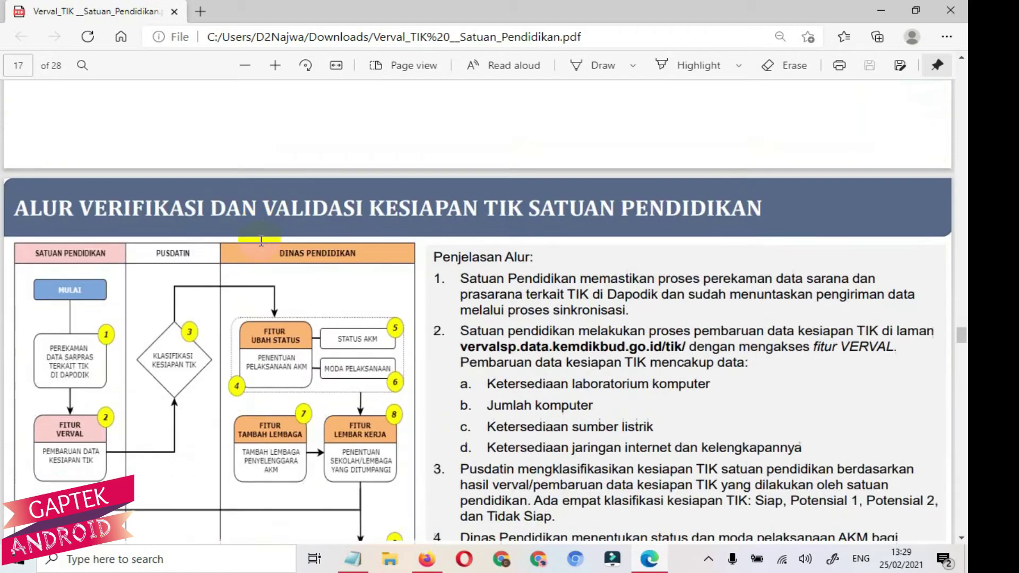
scroll(261, 240, down, 15)
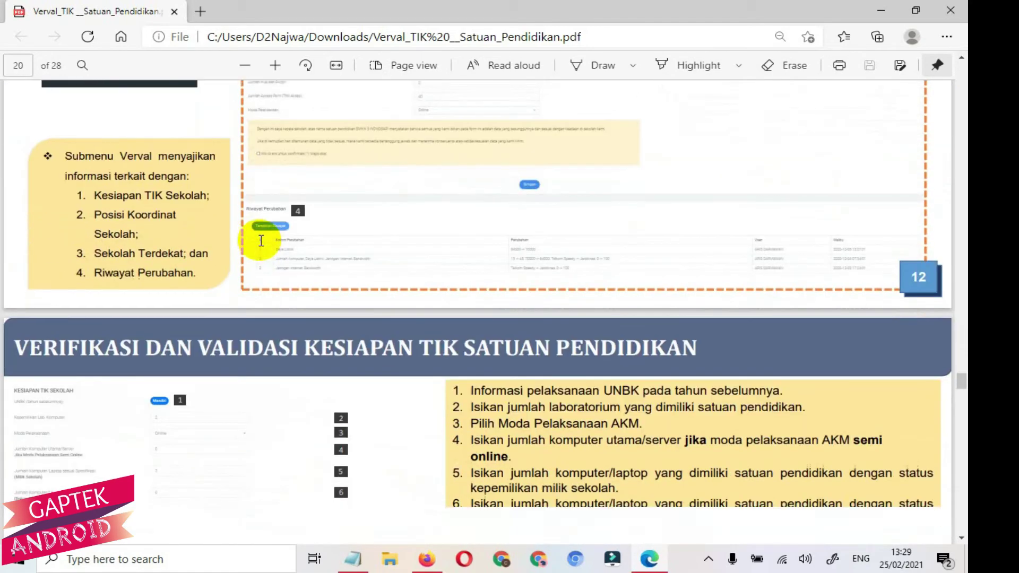
scroll(261, 240, down, 20)
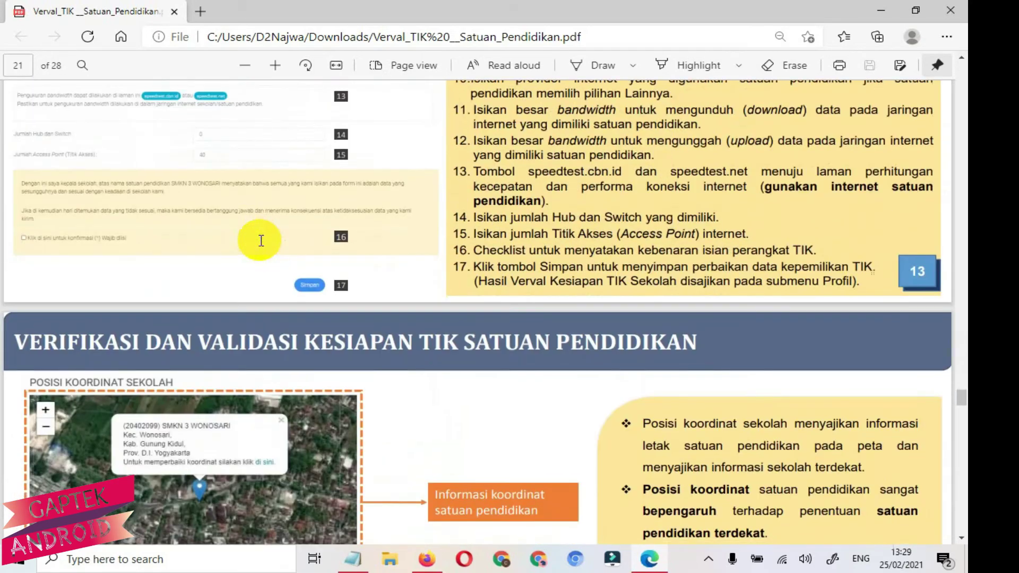
scroll(261, 240, down, 20)
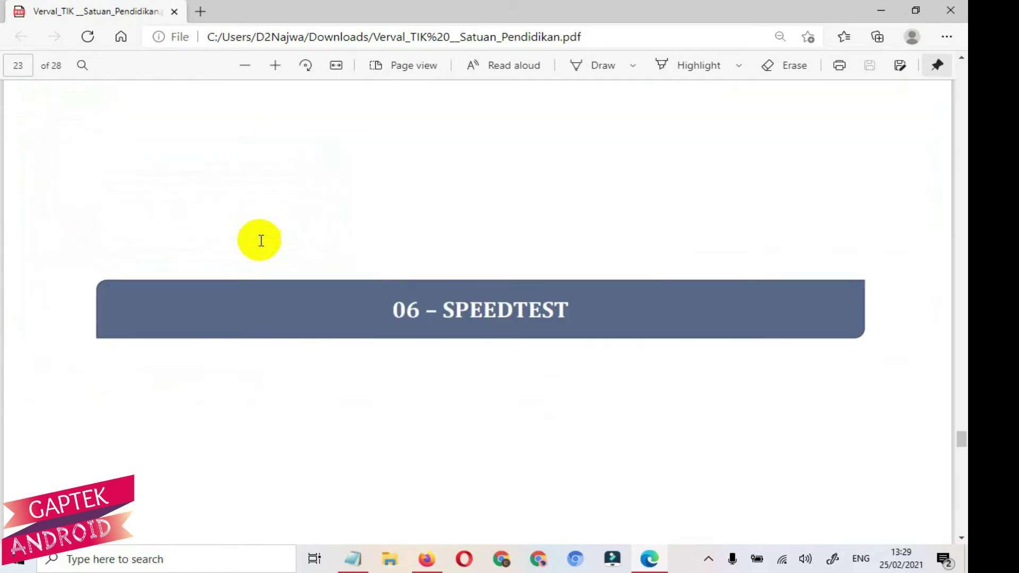
scroll(261, 240, down, 5)
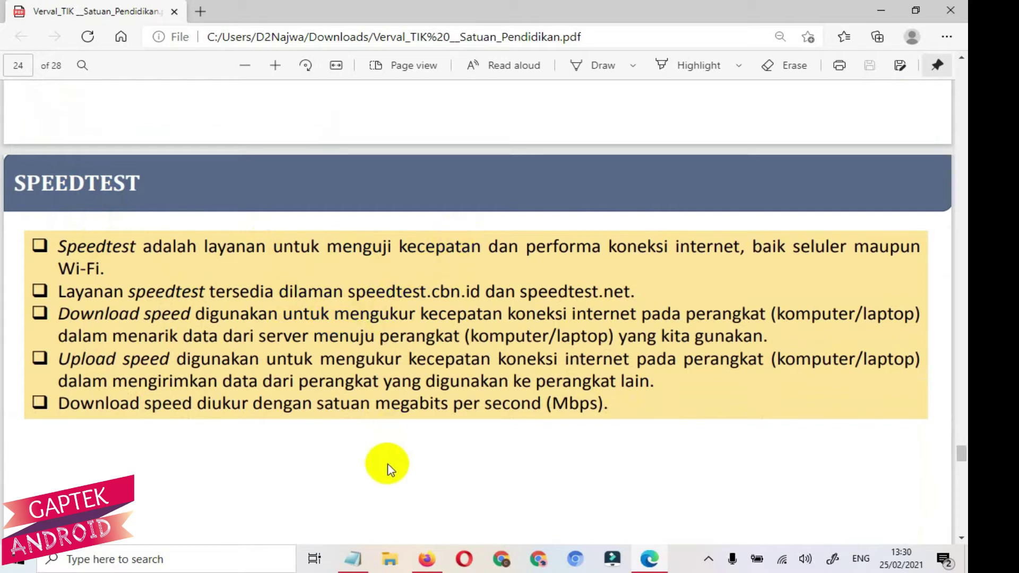
- Switch to Notepad and copy the selected address vervalsp.data.kemdikbud.go.id/tik/
click(351, 558)
right_click(322, 221)
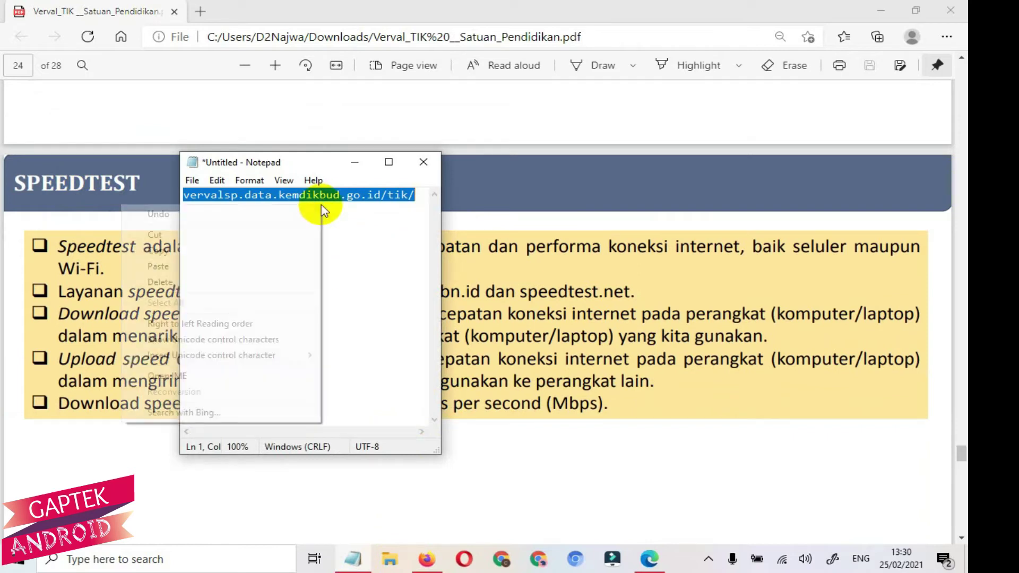
click(276, 252)
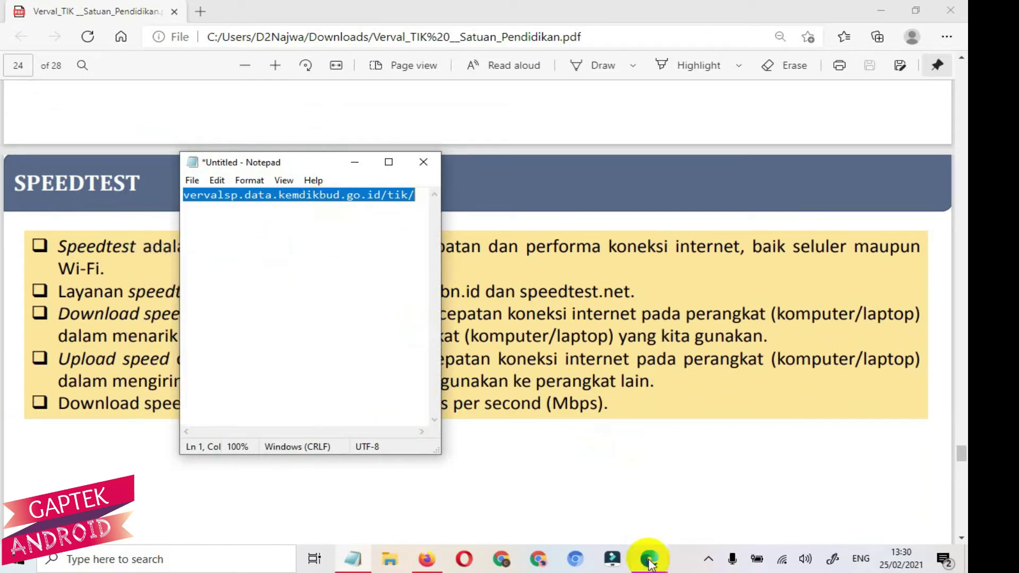
- Switch to Firefox, load the copied vervalsp.data.kemdikbud.go.id/tik/ address, and dismiss the site's information notice
click(428, 556)
click(305, 59)
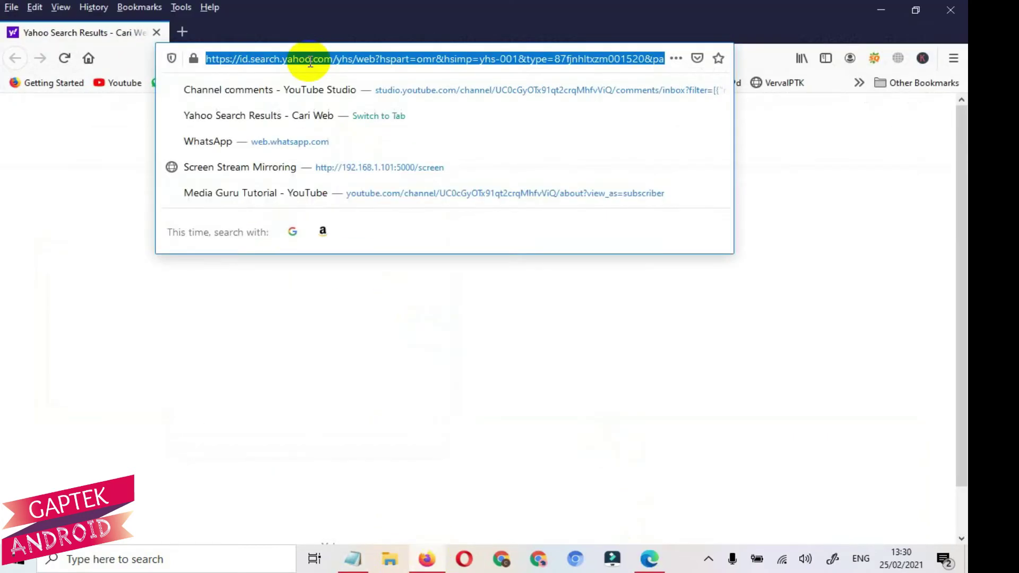
key(ctrl+v)
key(Return)
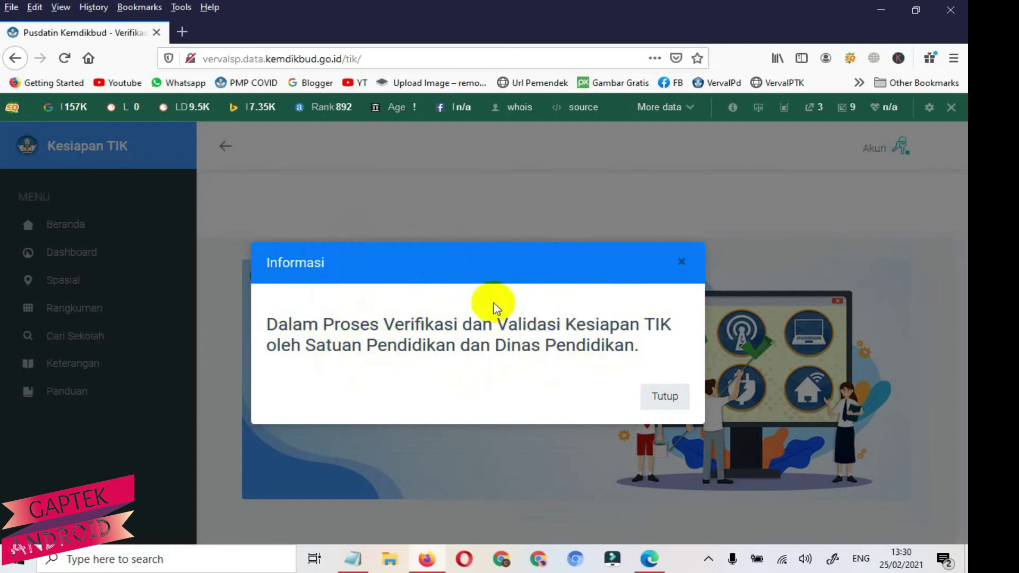
click(663, 403)
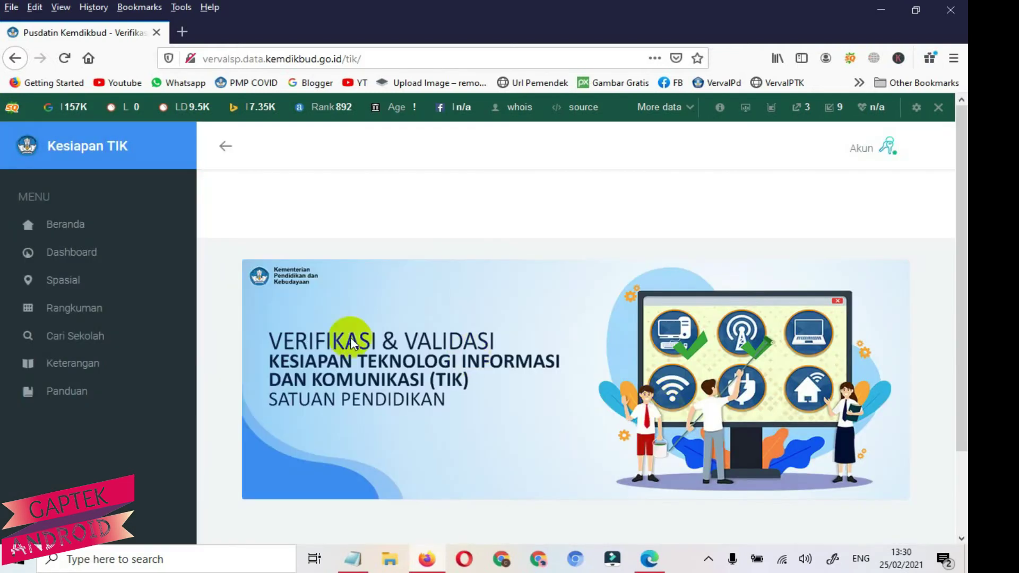
- Open the site's account login page and fill in the username and password from the school operator's saved login
click(875, 154)
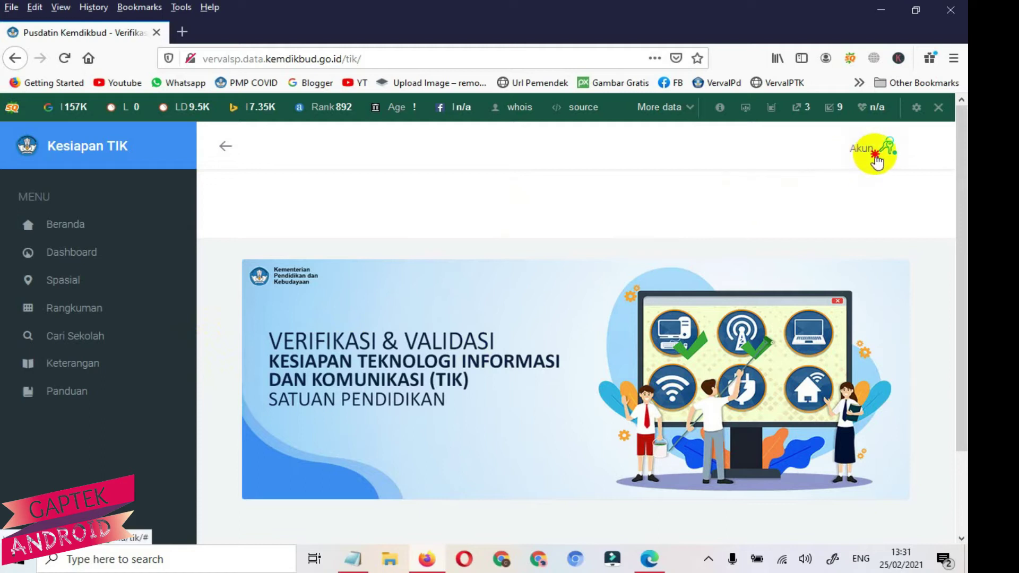
click(855, 187)
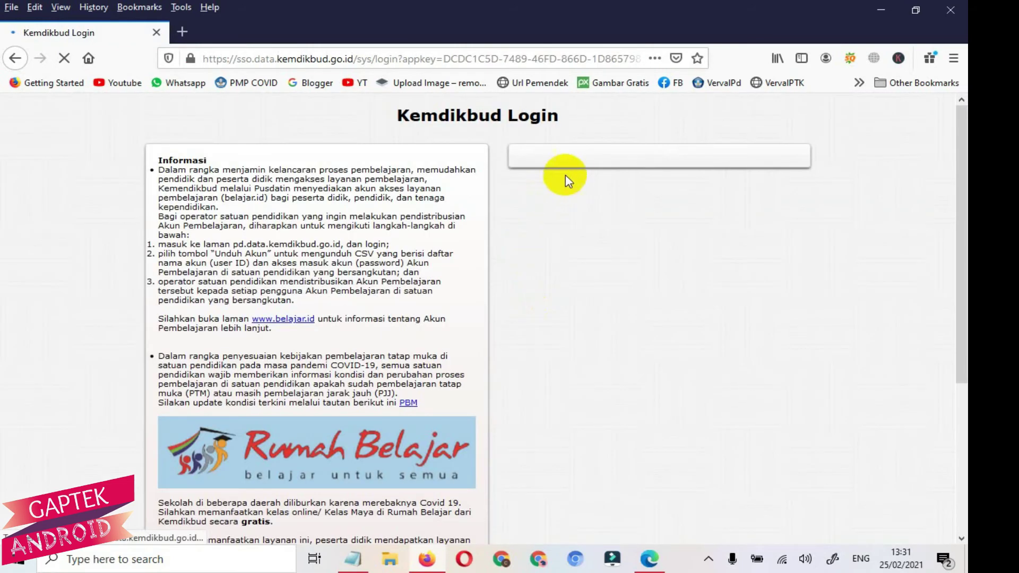
click(592, 169)
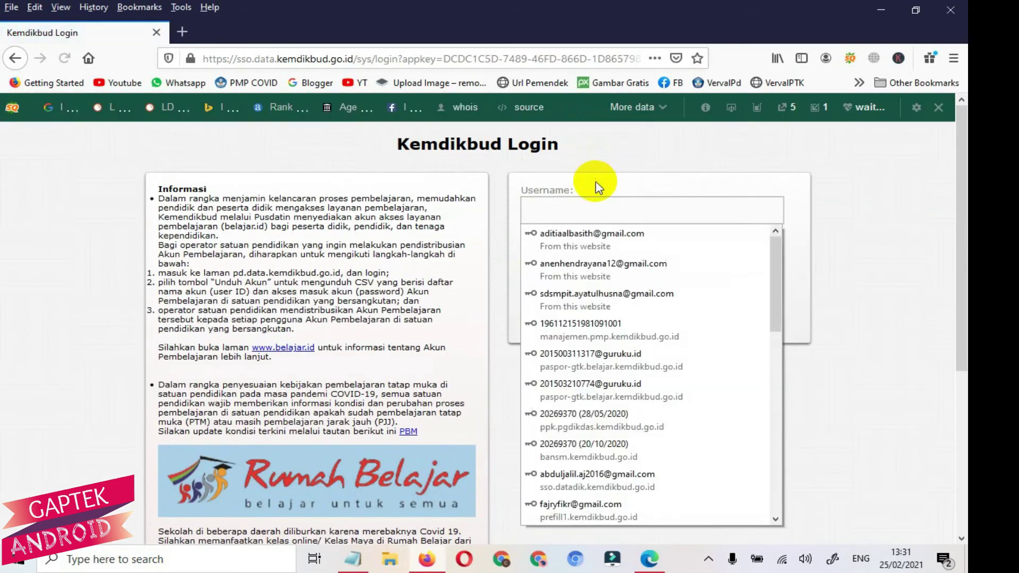
click(590, 269)
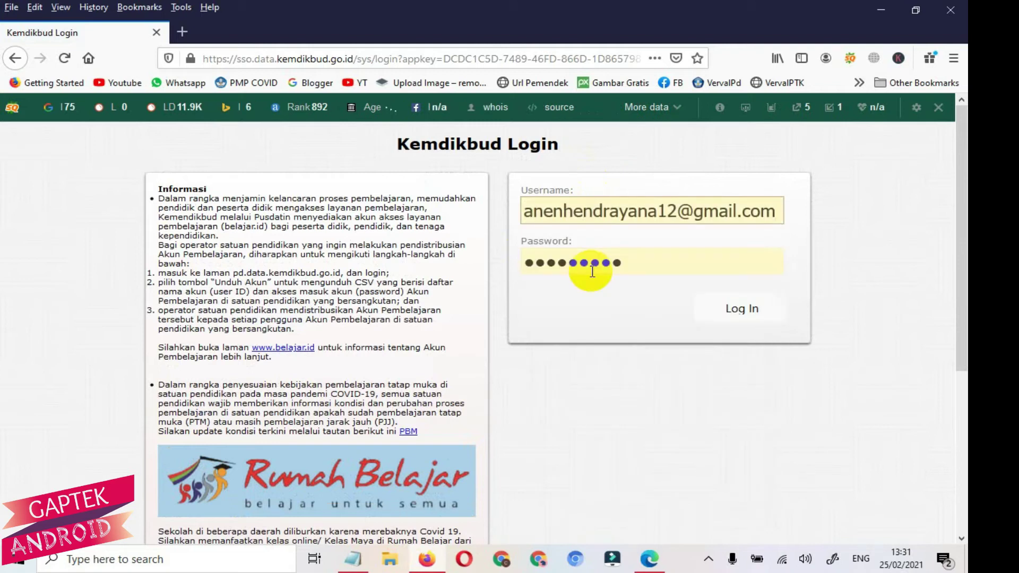
- Submit the filled-in Kemdikbud login and dismiss the information notice on the Kesiapan TIK home page
click(736, 315)
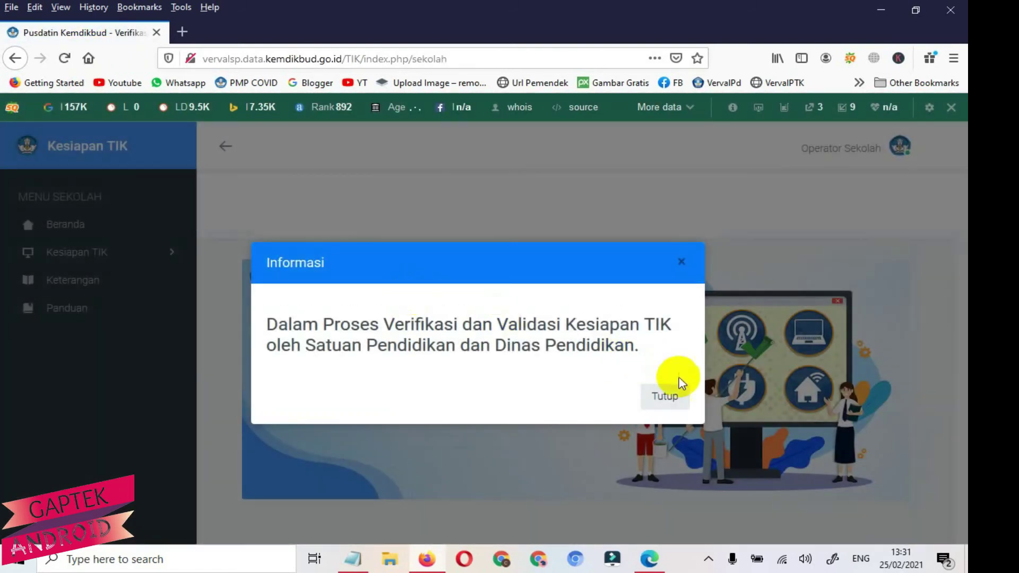
click(663, 395)
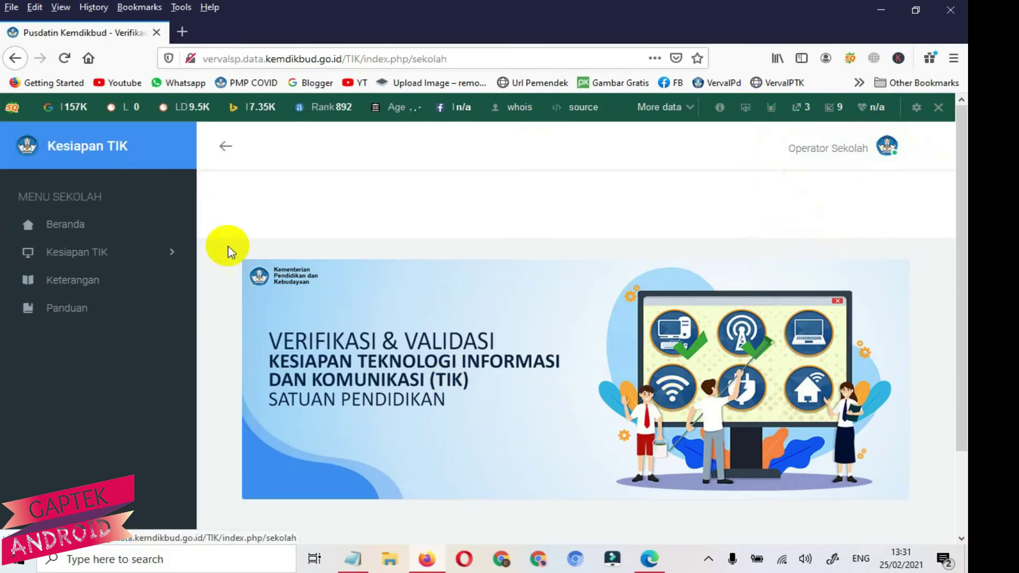
- Open the school's Kesiapan TIK Profil page, and load the Verval form in the original tab
click(148, 253)
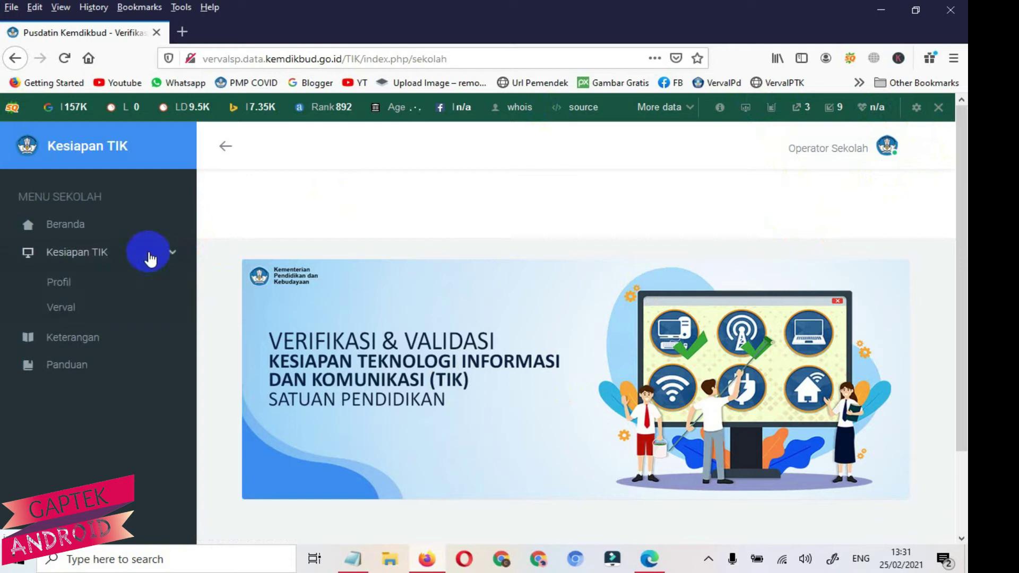
click(135, 296)
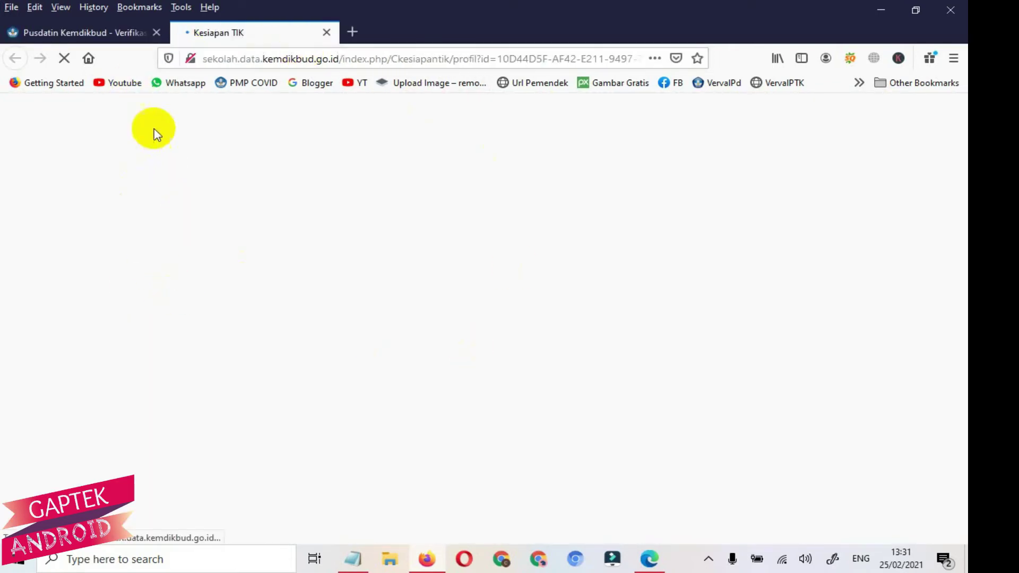
click(110, 40)
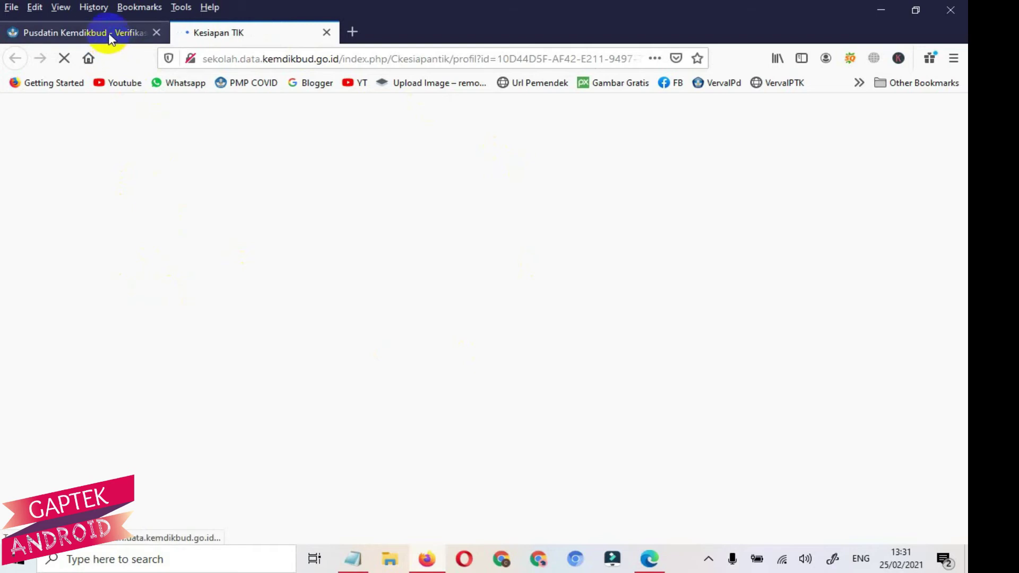
click(68, 313)
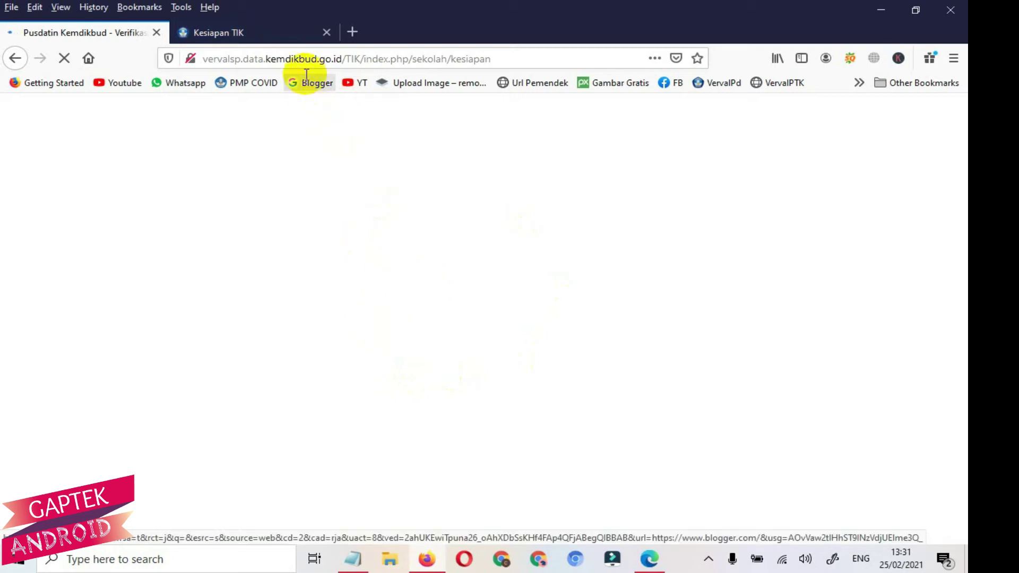
- Examine the school's TIK readiness profile, including the readiness variables, internet coverage and nearest schools within 5 km
click(294, 32)
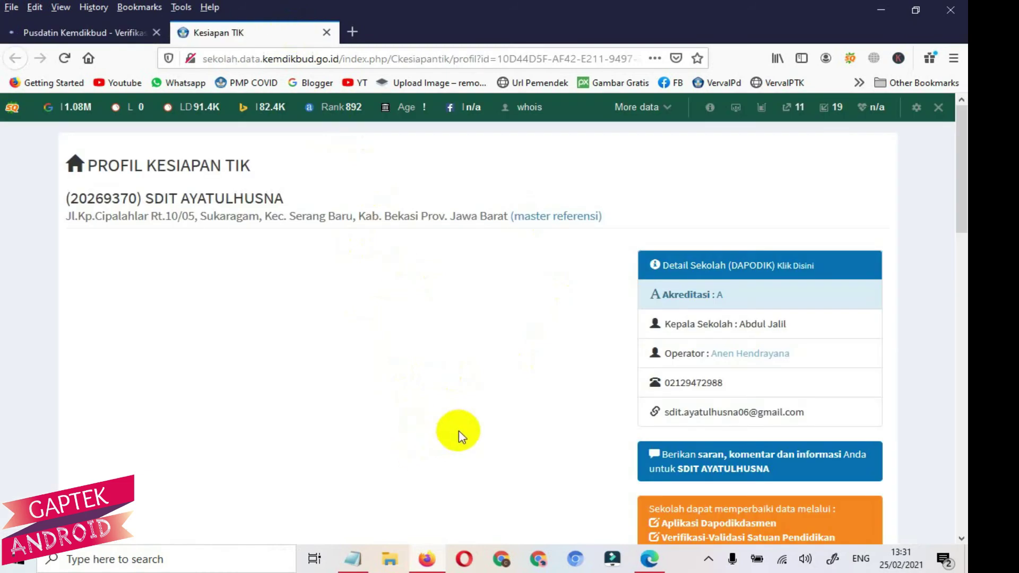
scroll(457, 432, down, 2)
scroll(537, 361, down, 7)
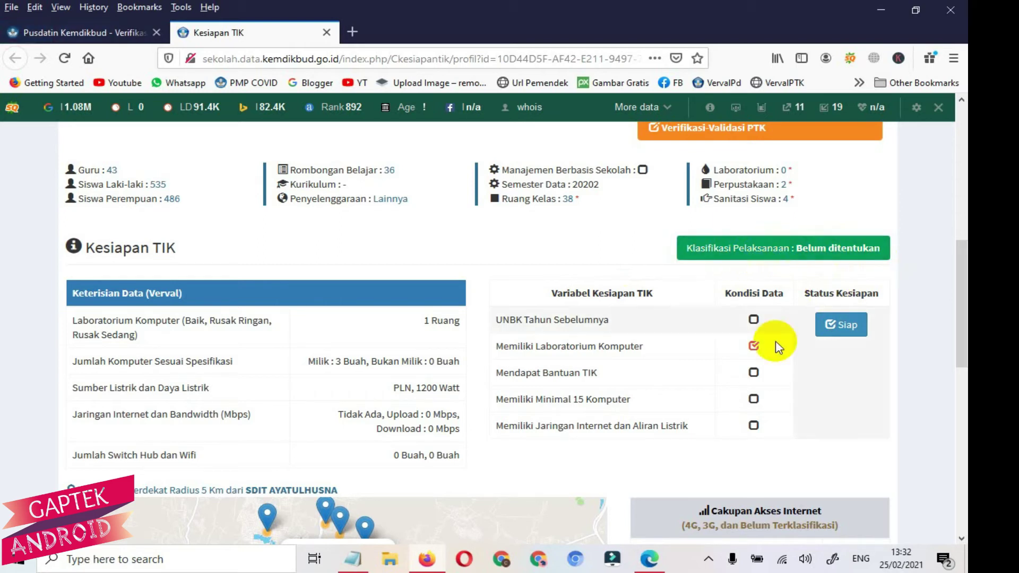
scroll(609, 393, down, 2)
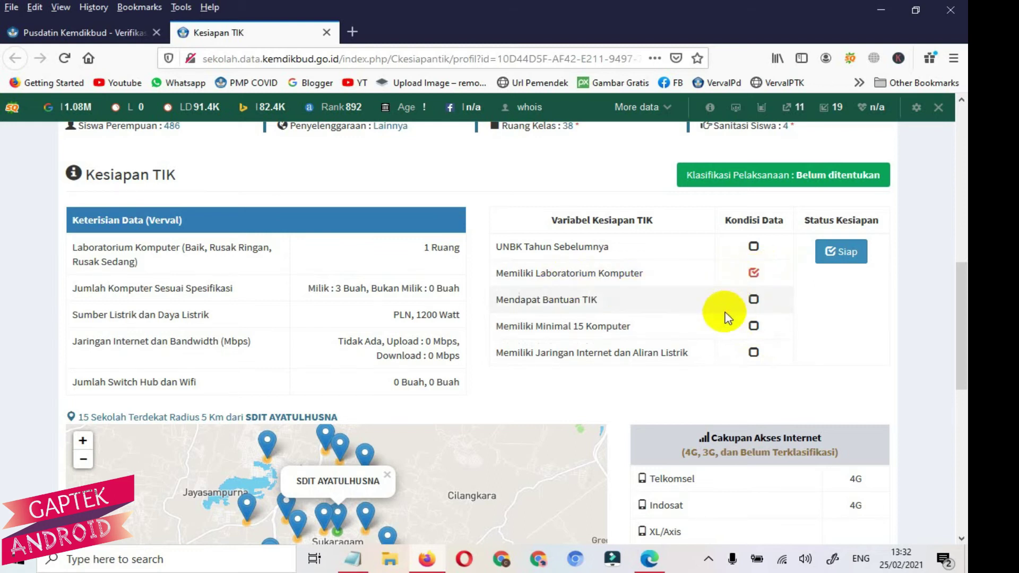
scroll(668, 361, down, 4)
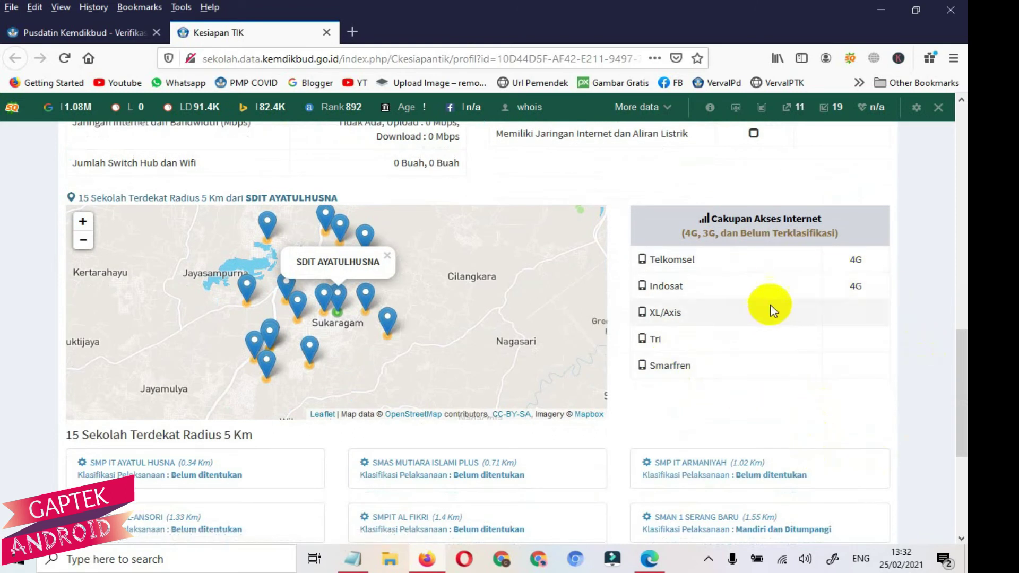
scroll(738, 378, down, 1)
scroll(738, 378, down, 1)
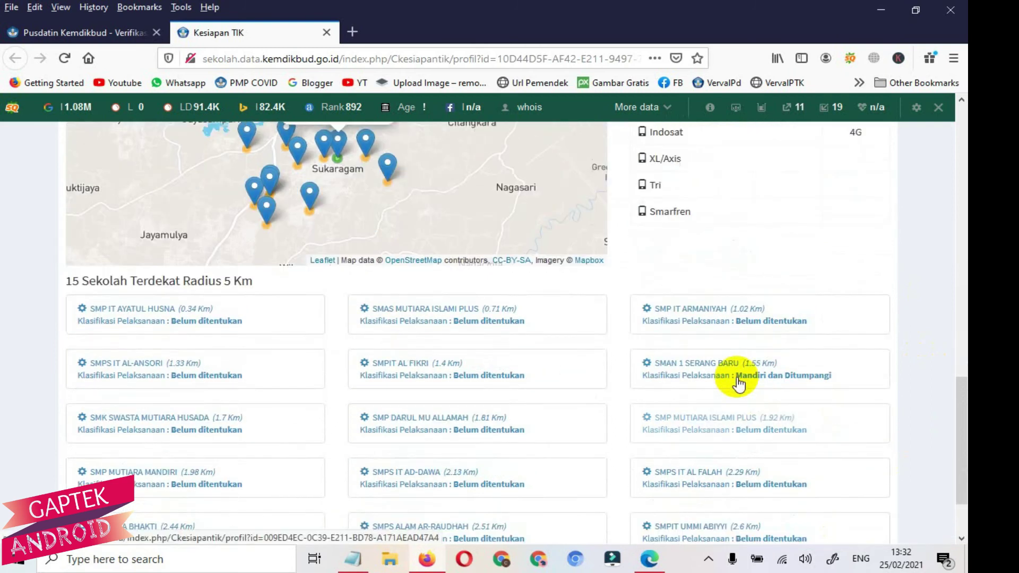
scroll(727, 376, up, 7)
scroll(430, 272, up, 2)
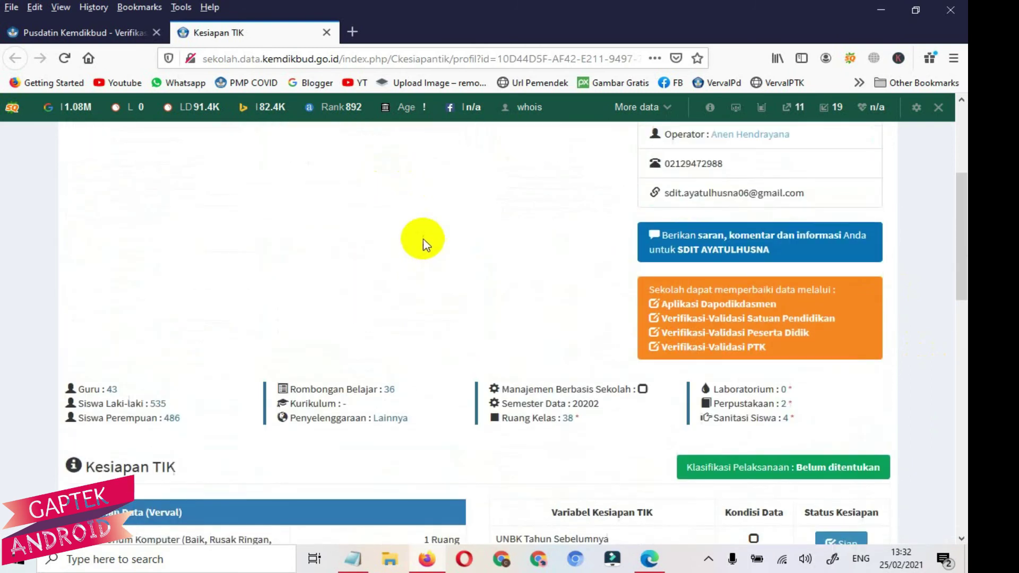
- Review the Verval form's fields for computer lab, Moda Pelaksanaan options, computer counts, electricity and internet bandwidth
click(75, 32)
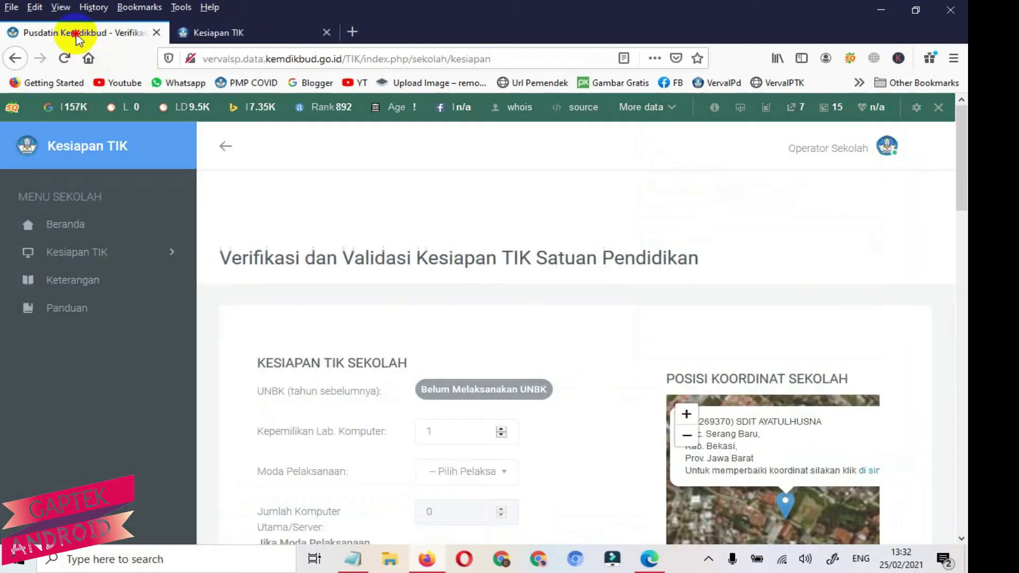
scroll(209, 234, down, 2)
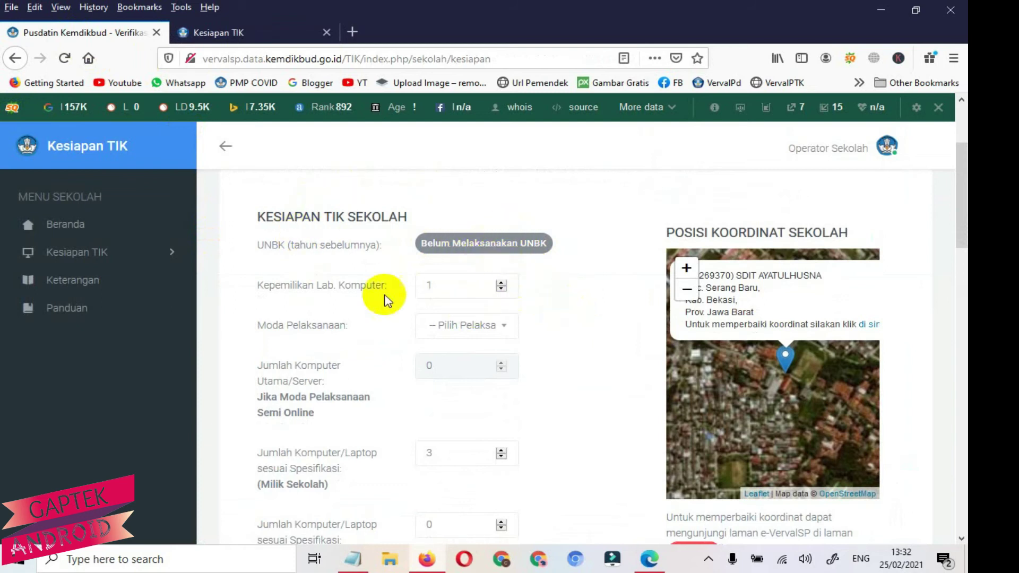
scroll(587, 307, down, 2)
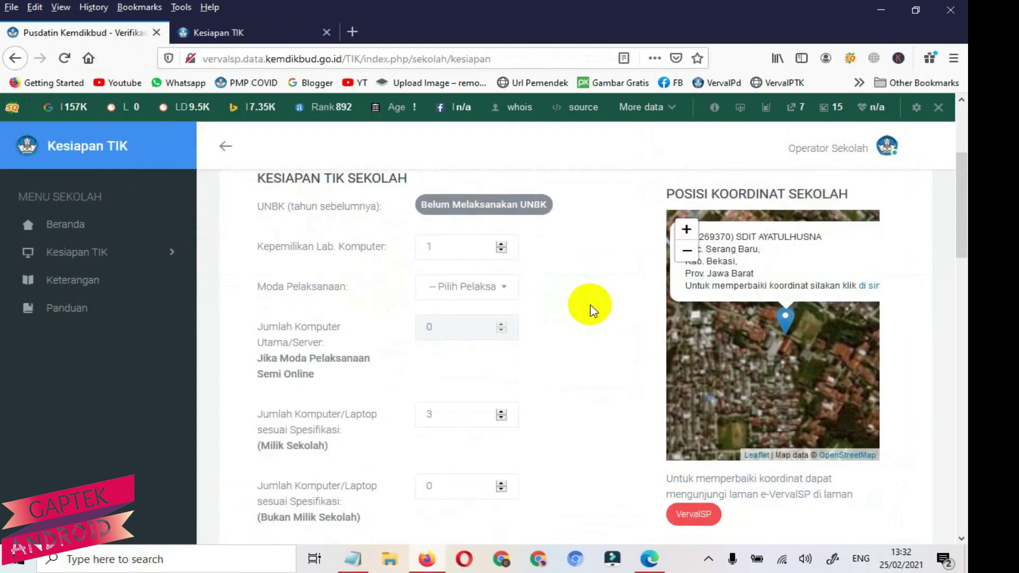
click(505, 261)
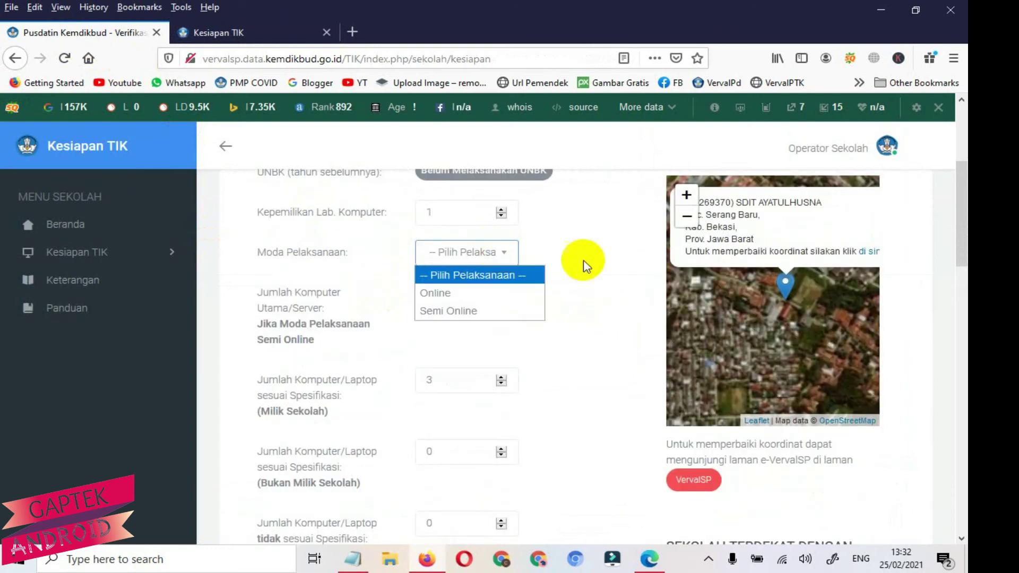
click(565, 308)
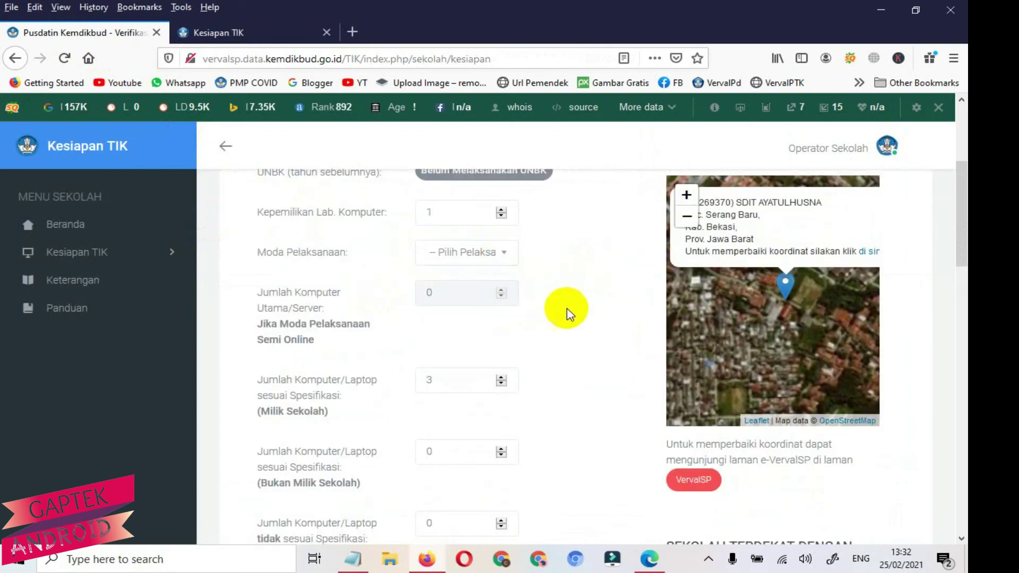
scroll(527, 302, down, 2)
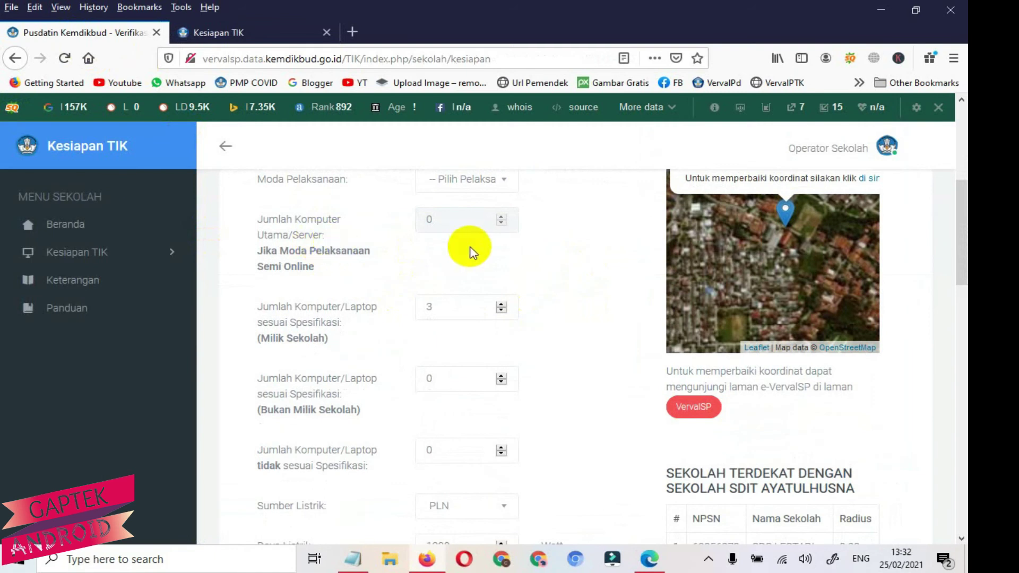
click(503, 226)
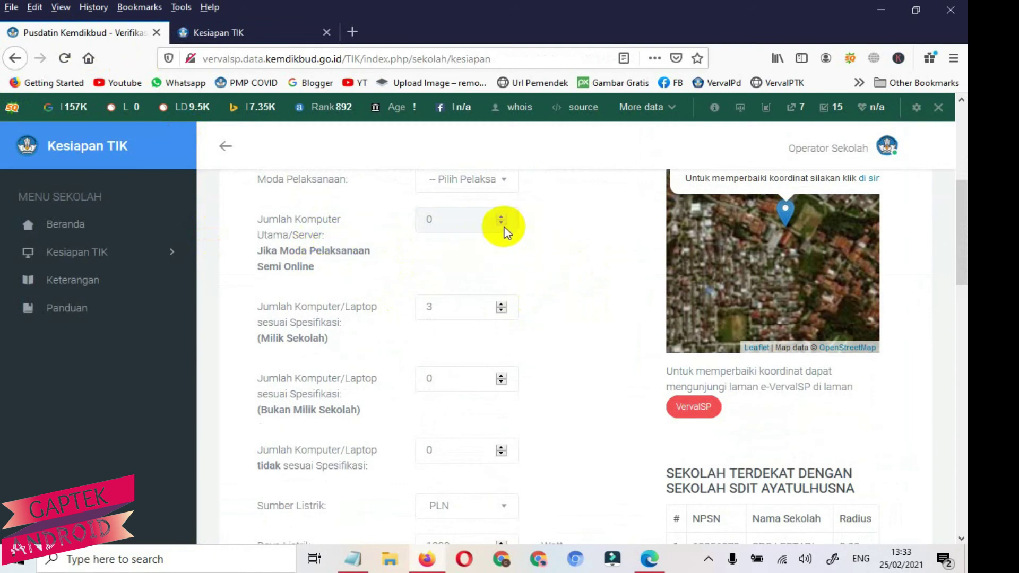
scroll(557, 311, down, 2)
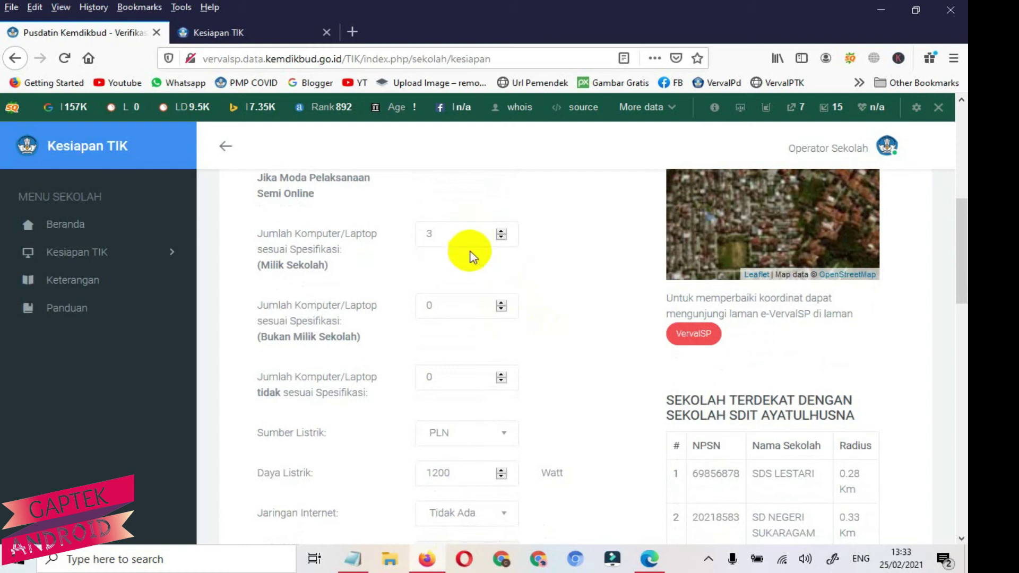
click(480, 235)
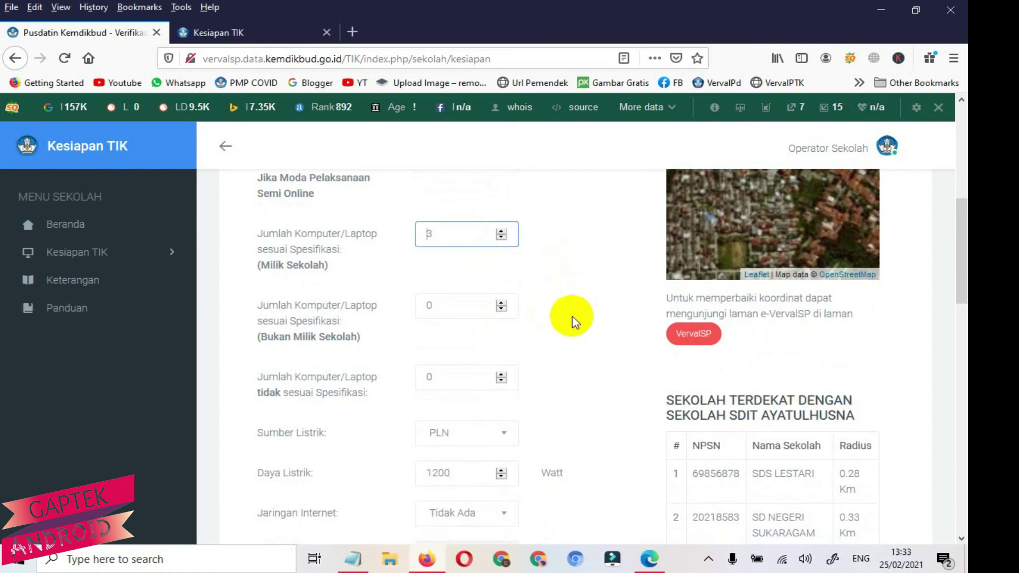
scroll(572, 321, down, 6)
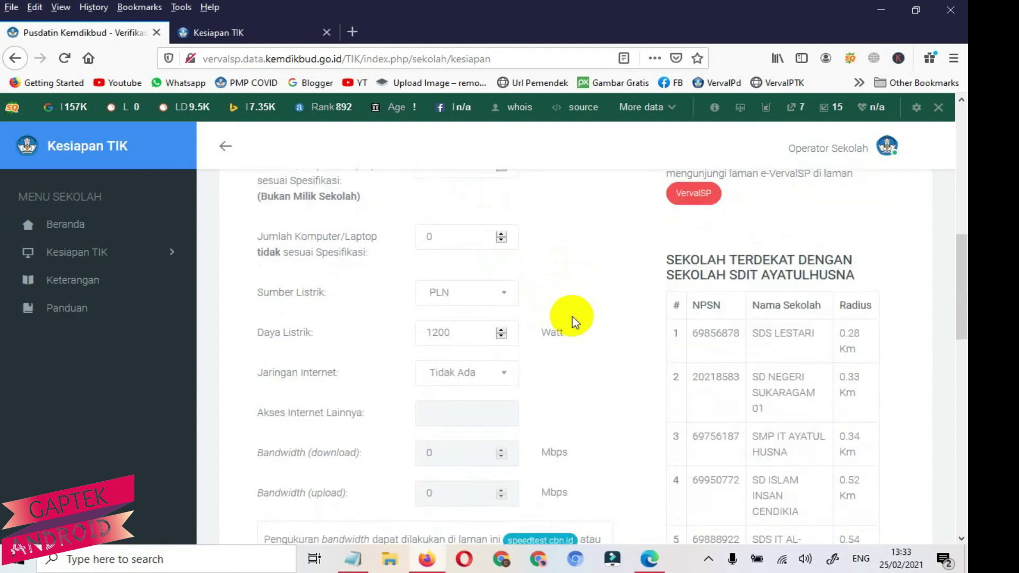
scroll(572, 321, down, 2)
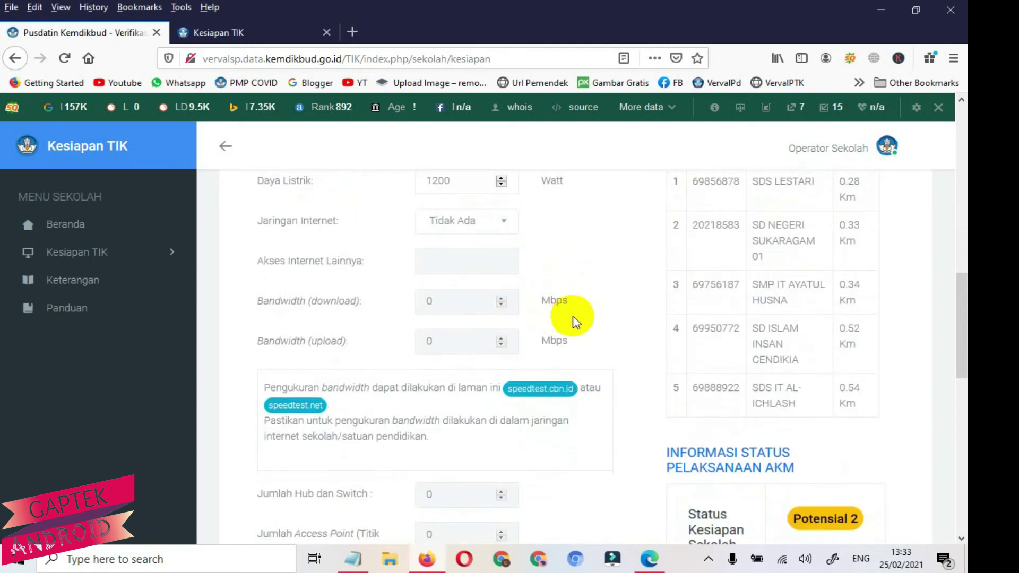
- Check the Verval form's nearest schools table, AKM implementation status, and closing save and change history sections
scroll(869, 382, up, 4)
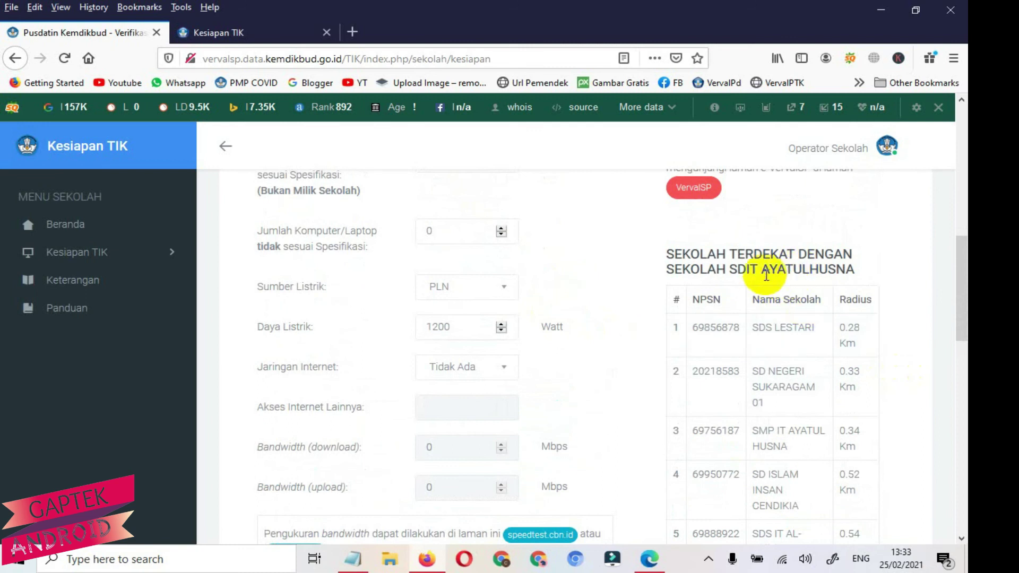
scroll(919, 353, down, 2)
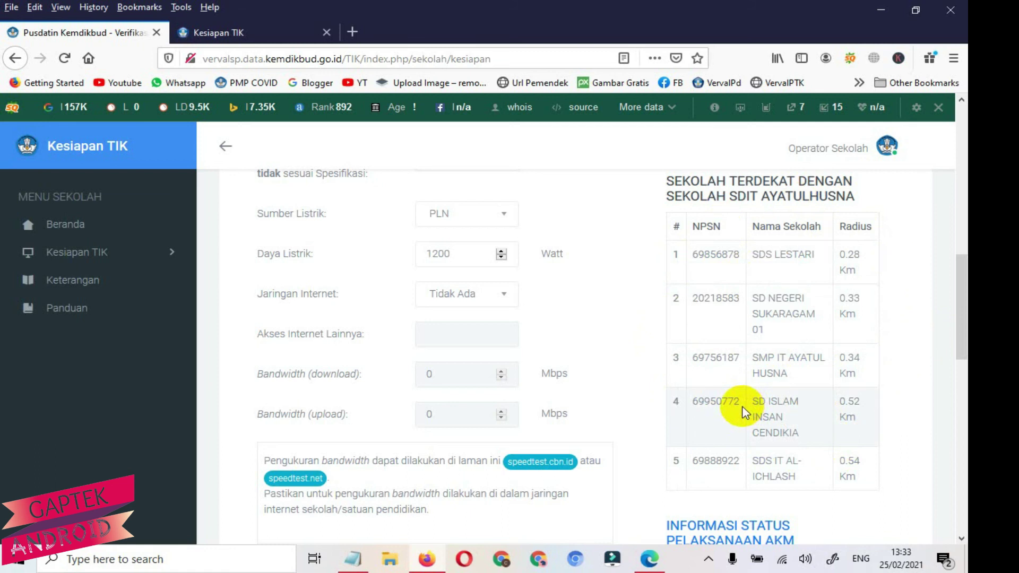
scroll(775, 392, down, 3)
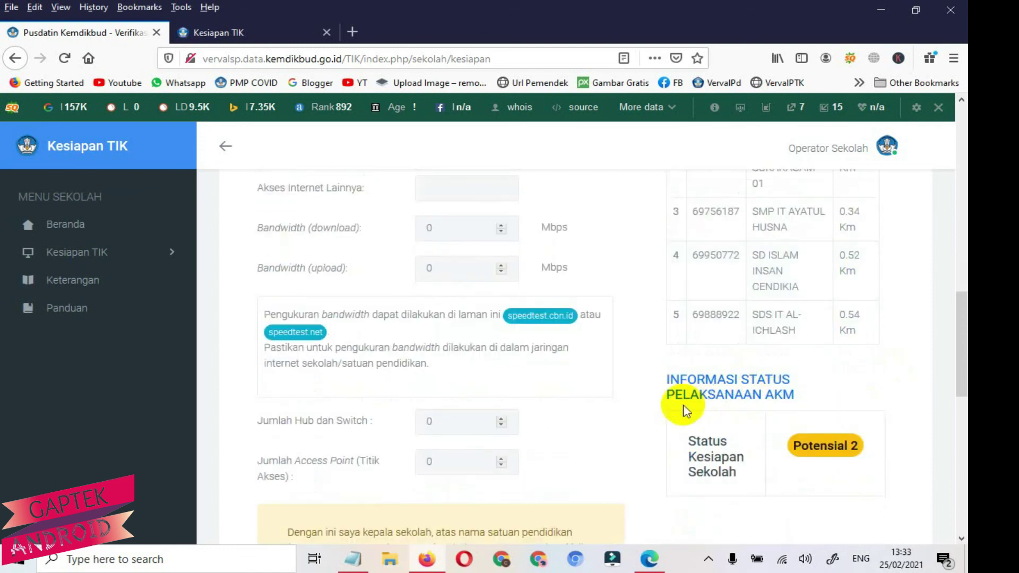
scroll(727, 448, down, 3)
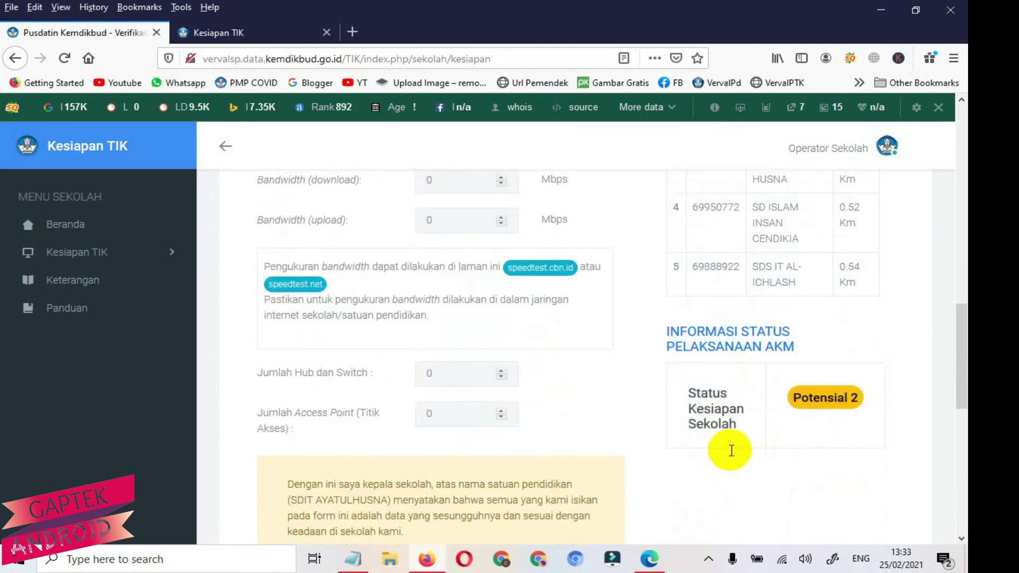
scroll(764, 414, down, 9)
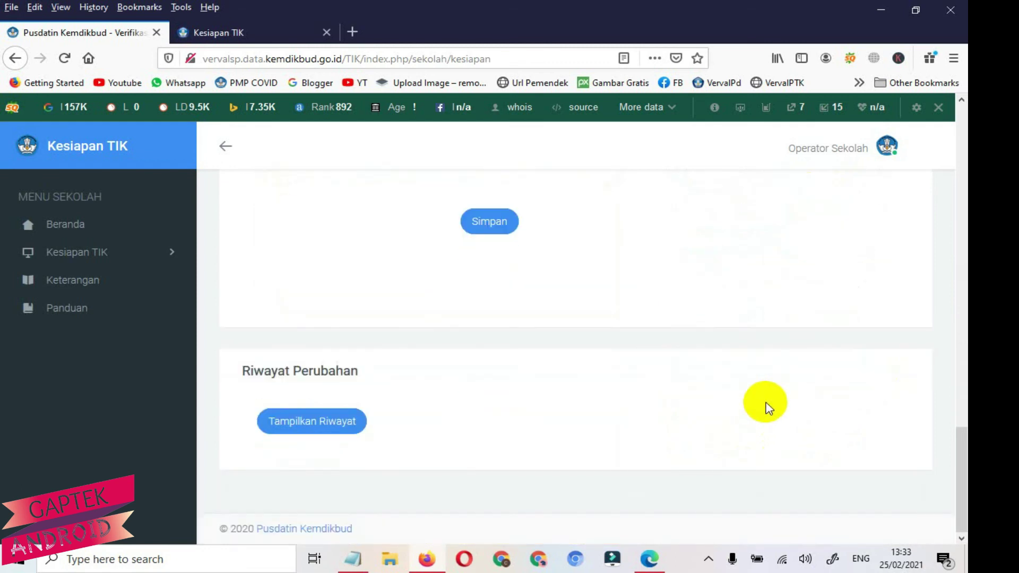
scroll(768, 409, up, 15)
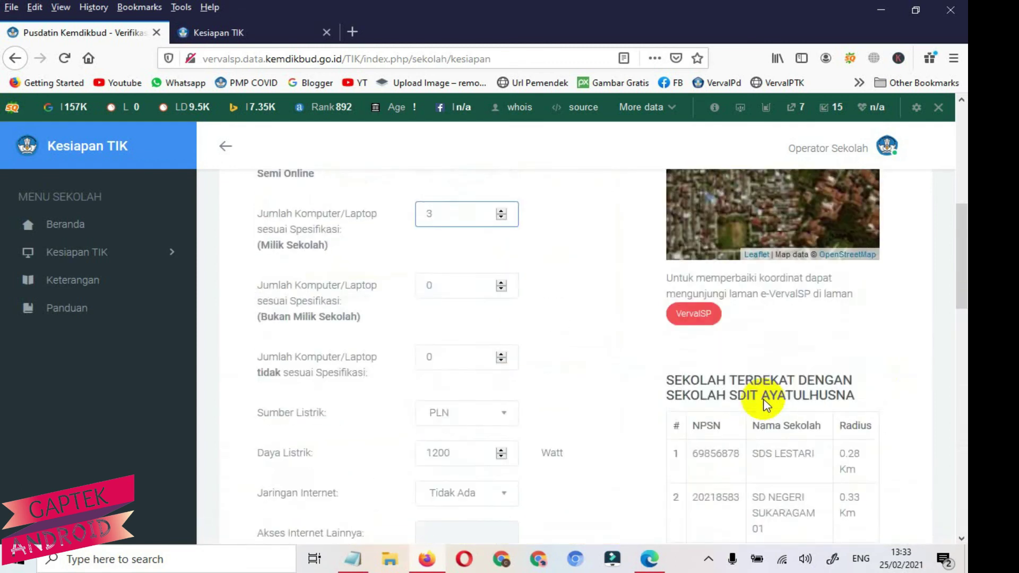
scroll(731, 358, up, 2)
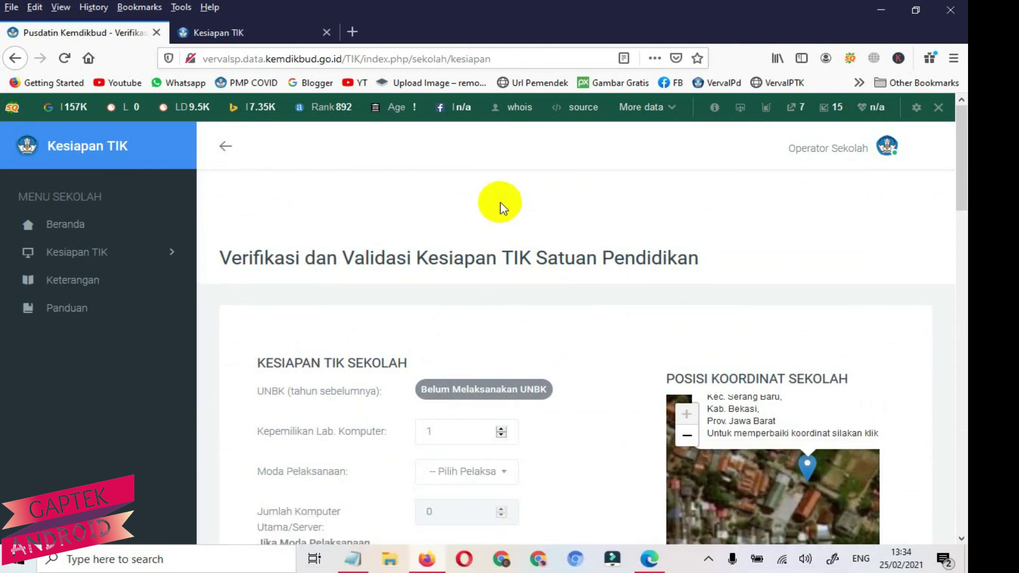
- Switch to the Verval TIK guide PDF in Edge and return to its first page
click(650, 559)
scroll(589, 276, up, 2)
scroll(589, 276, up, 5)
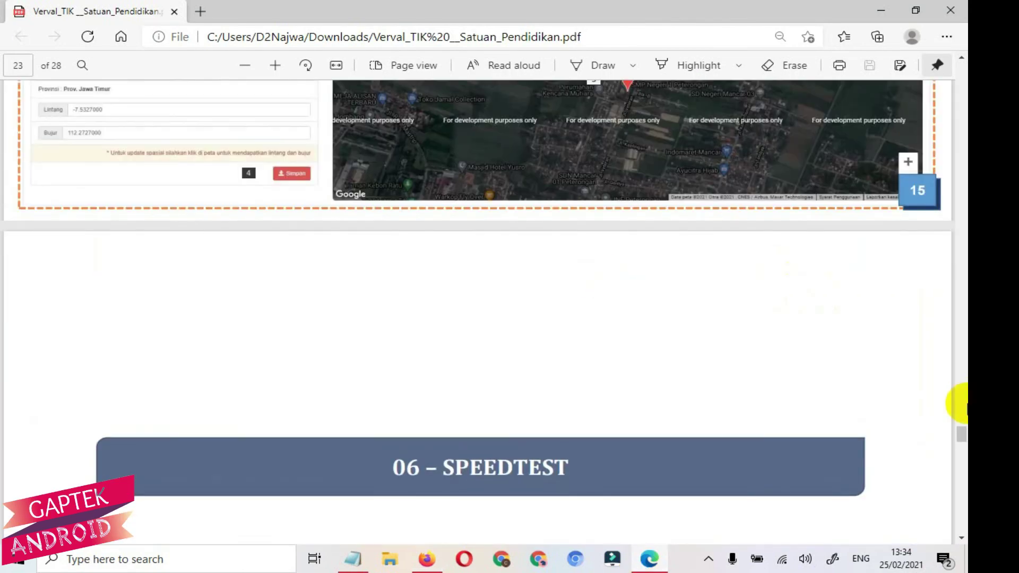
drag(961, 432, 953, 72)
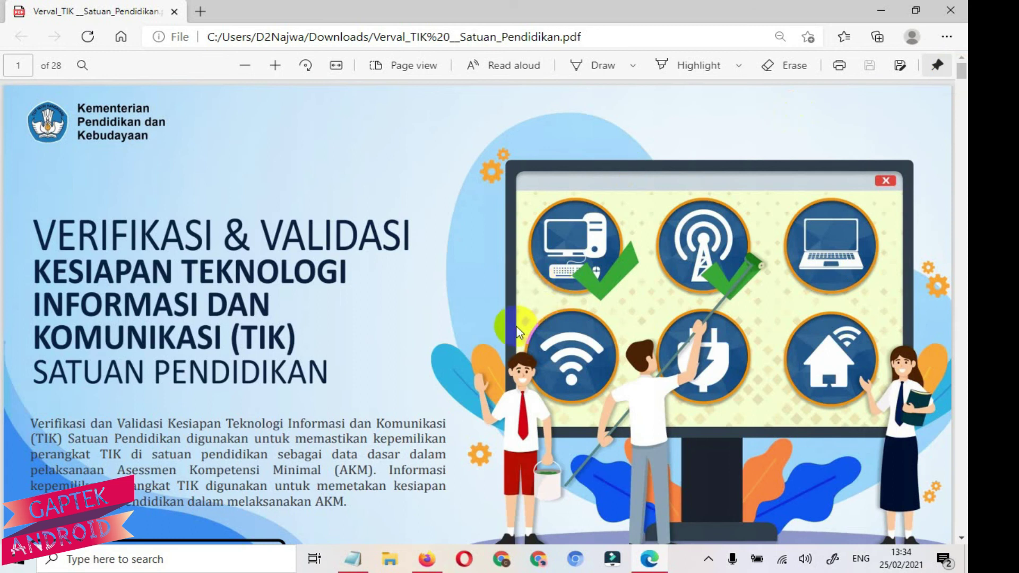